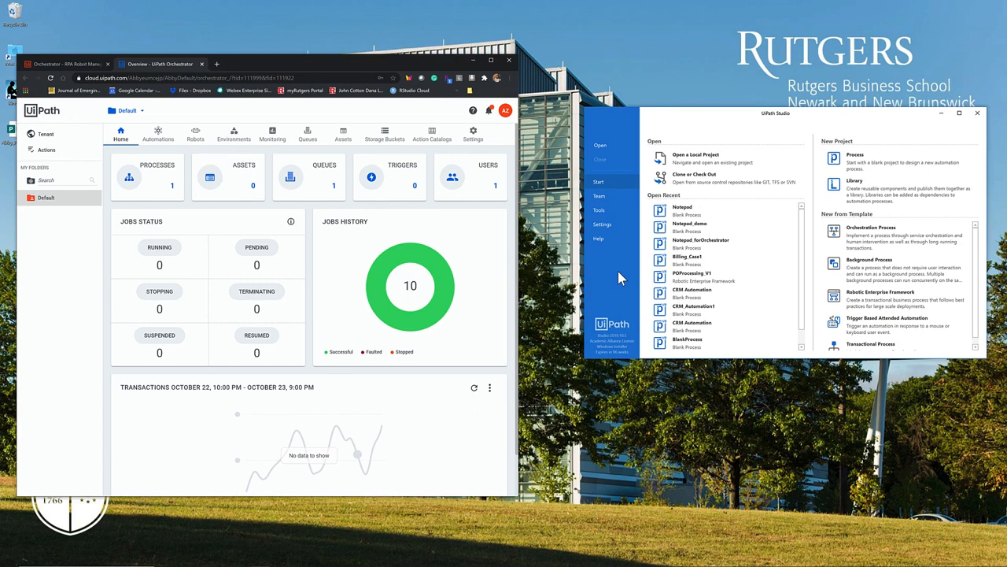
Step: Create a new blank process project named Notepad
{"action": "left_click", "coordinate": [854, 158]}
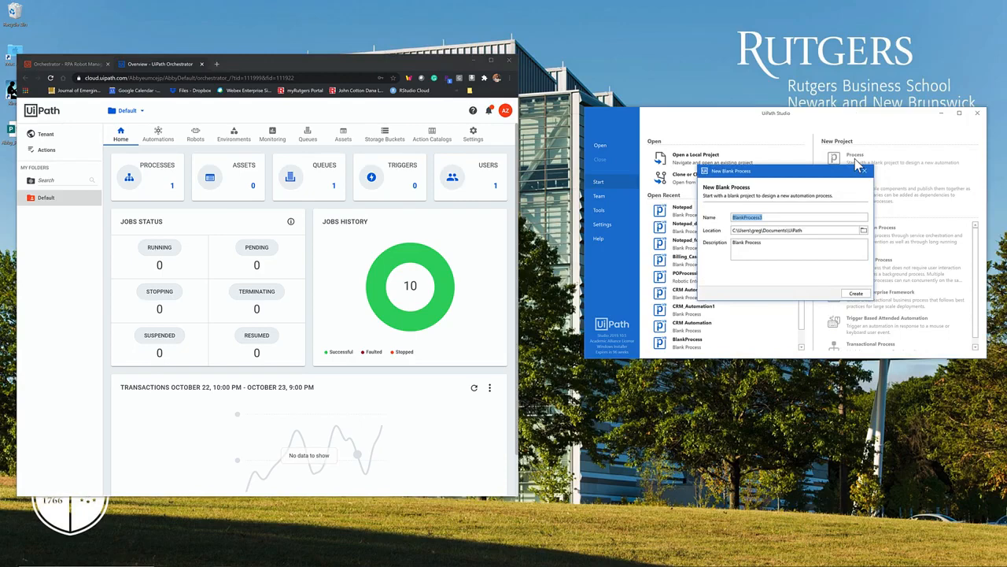
{"action": "type", "text": "Notepad"}
{"action": "key", "text": "Return"}
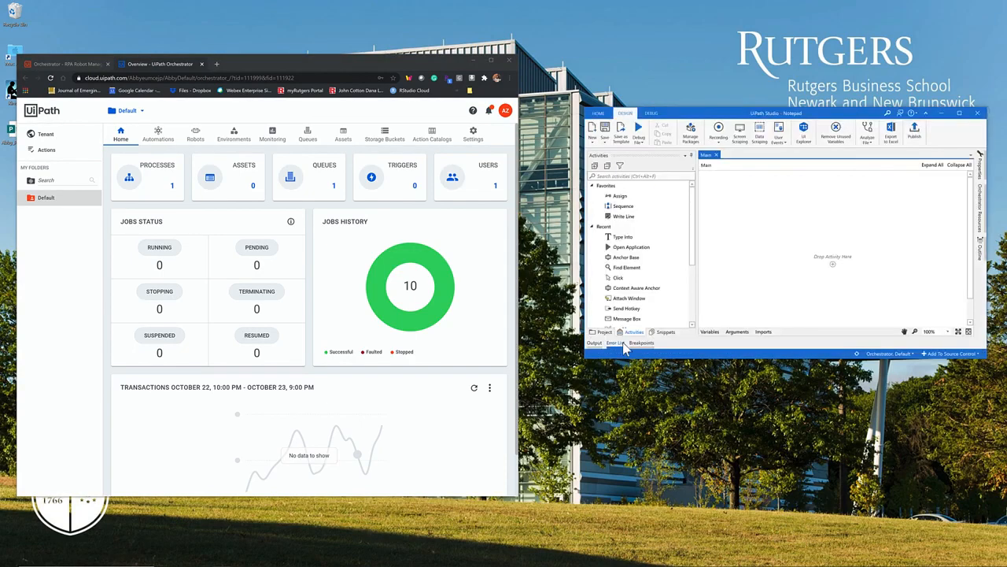
Step: Find the Open Application activity and add it to the Main workflow
{"action": "left_click", "coordinate": [631, 178]}
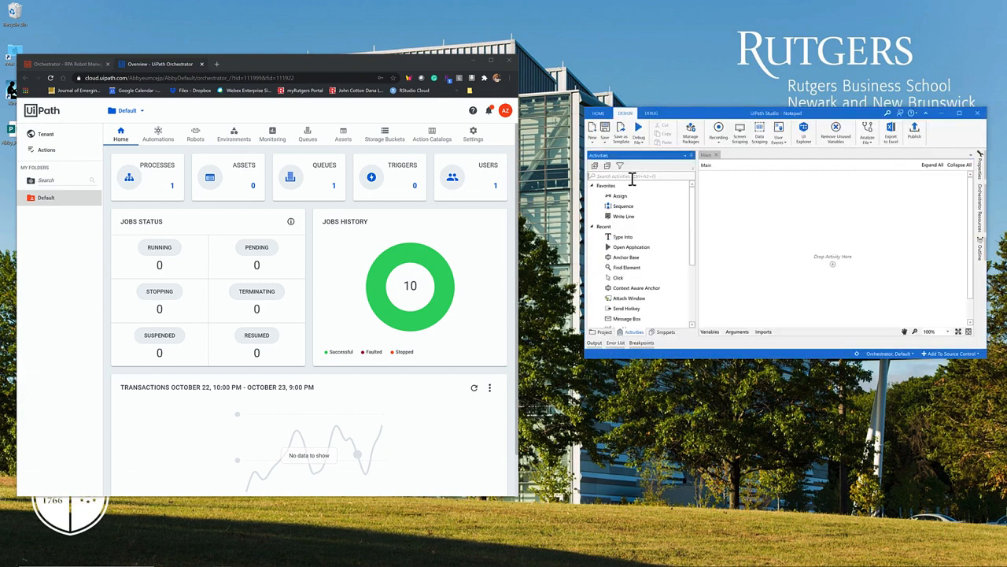
{"action": "type", "text": "open"}
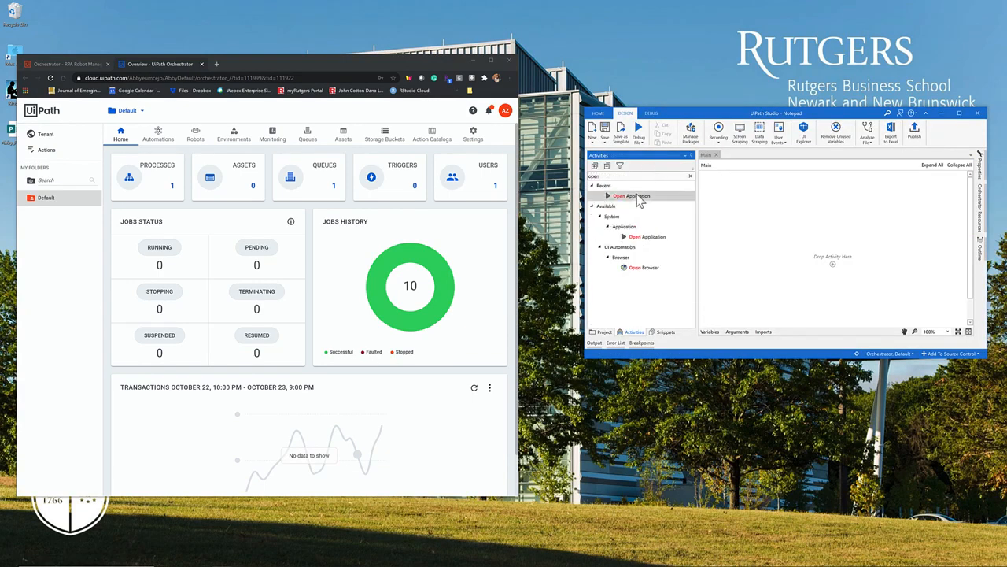
{"action": "double_click", "coordinate": [638, 198]}
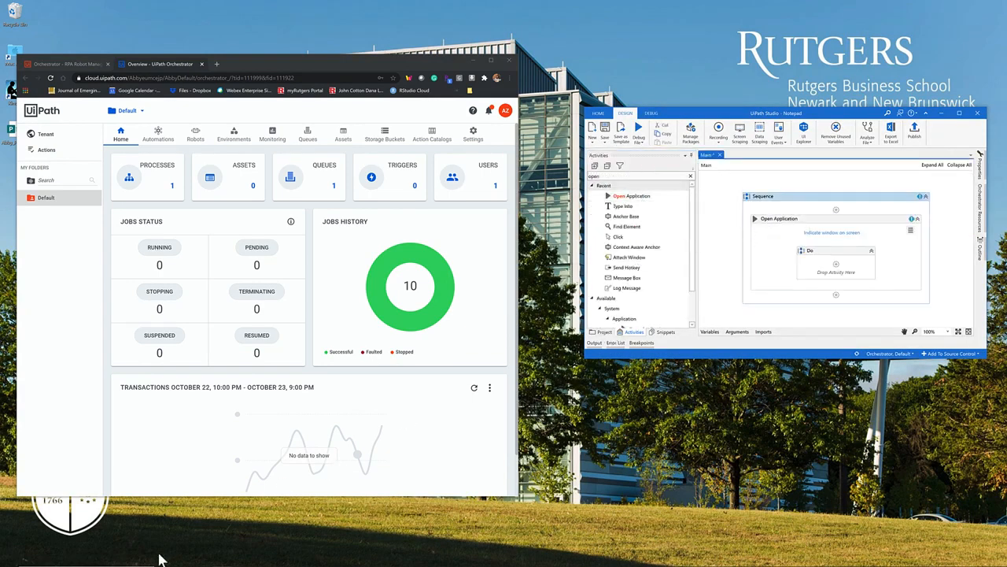
Step: Launch Notepad and indicate its untitled window as the target of the Open Application activity
{"action": "mouse_move", "coordinate": [159, 565]}
{"action": "left_click", "coordinate": [118, 558]}
{"action": "type", "text": "note"}
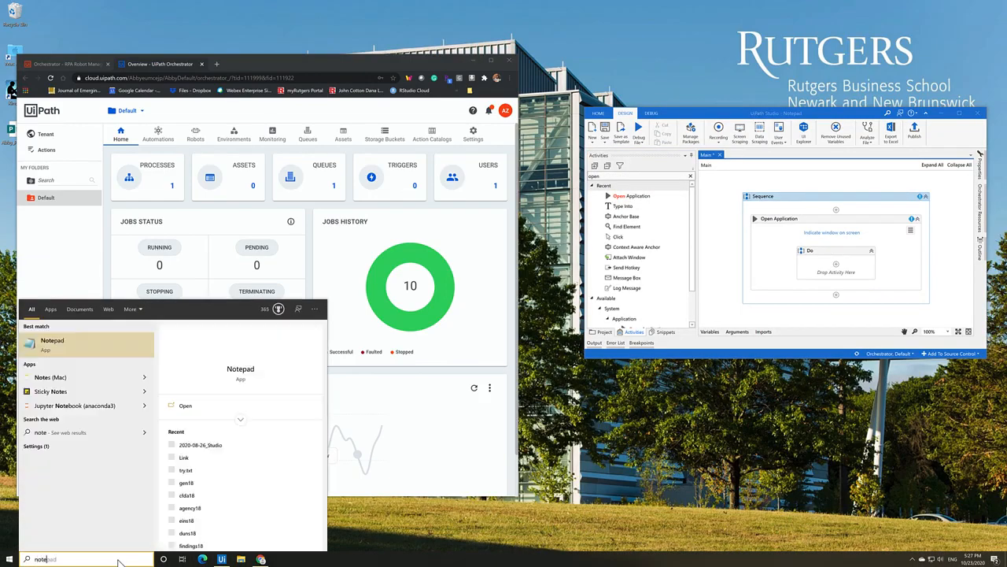
{"action": "left_click", "coordinate": [78, 343]}
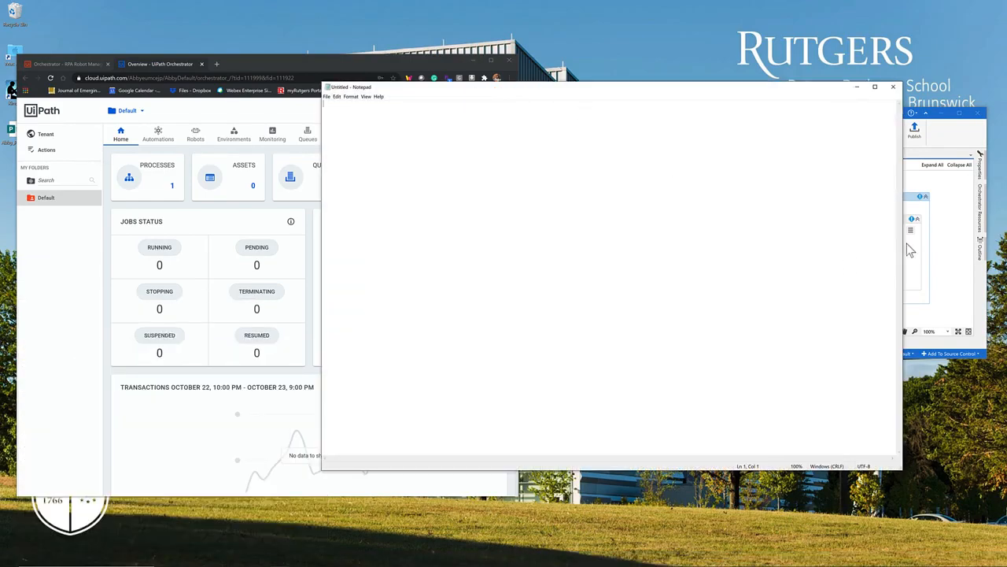
{"action": "left_click", "coordinate": [936, 249]}
{"action": "left_click", "coordinate": [838, 237]}
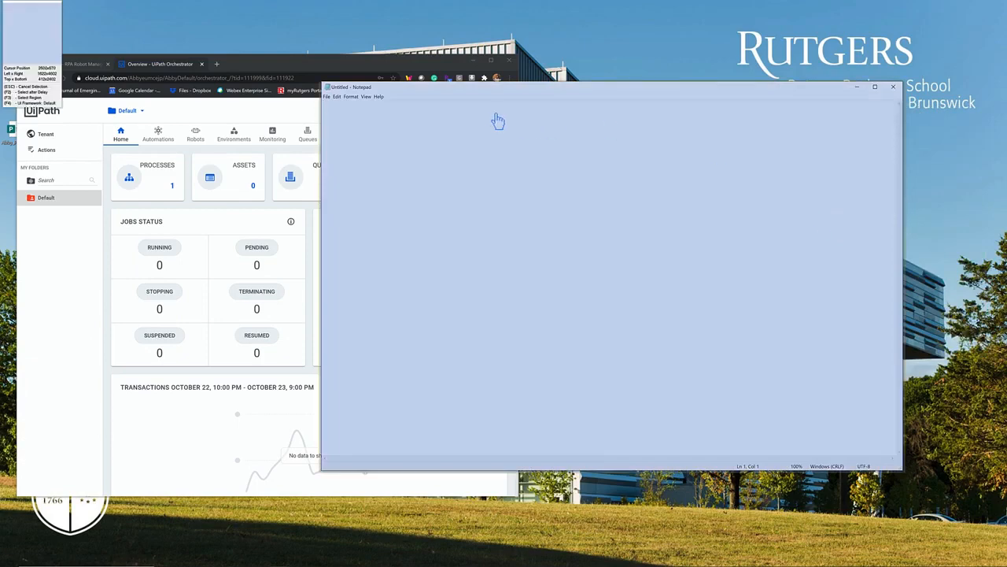
{"action": "left_click", "coordinate": [498, 121]}
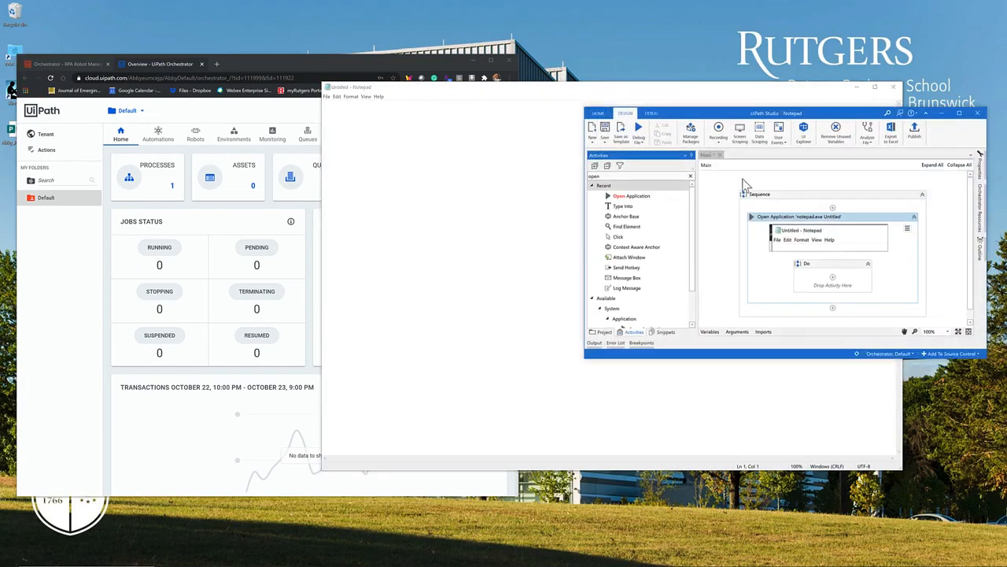
Step: Add a Type Into activity inside the Do container of Open Application and indicate Notepad's text area as its target
{"action": "left_click", "coordinate": [689, 175]}
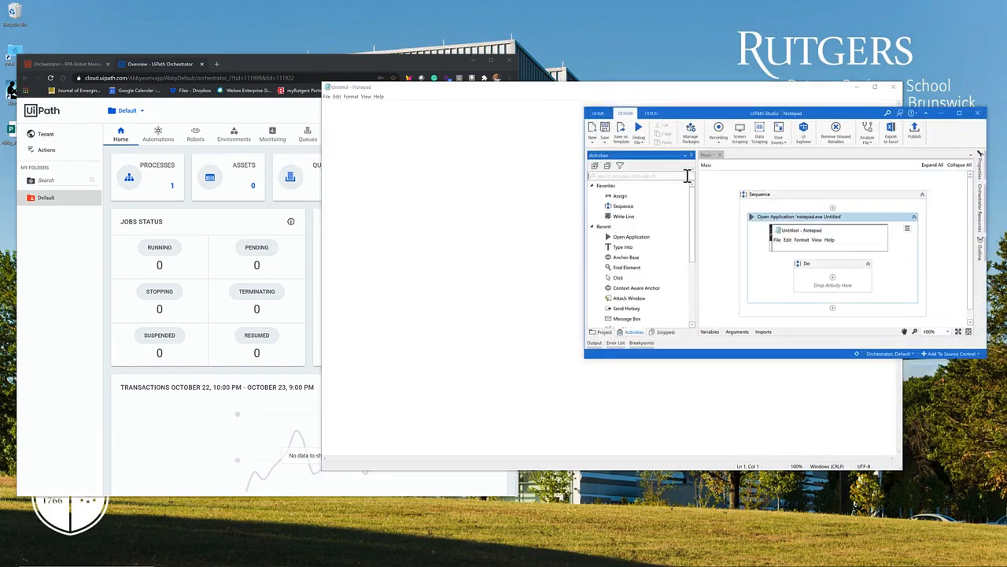
{"action": "type", "text": "type in"}
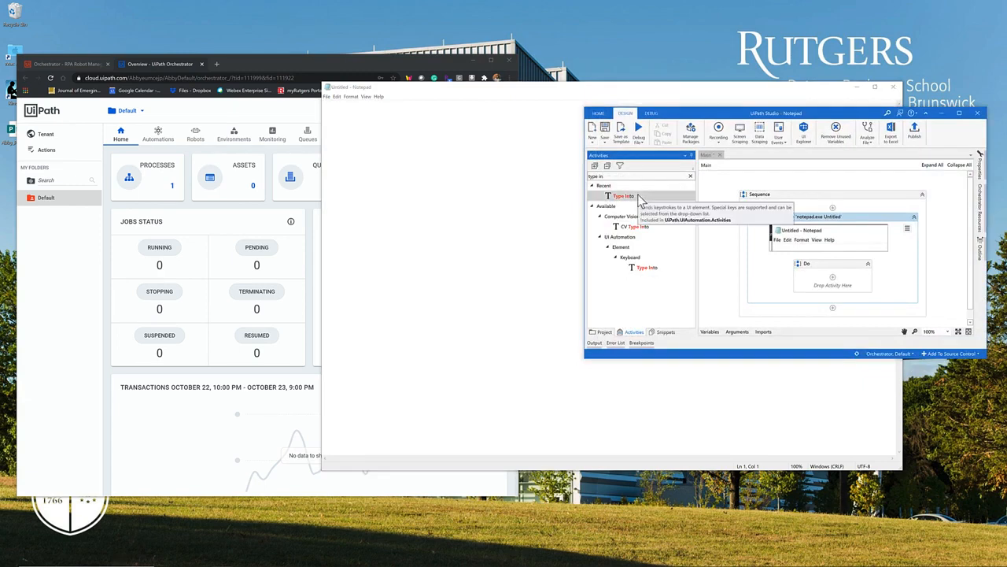
{"action": "left_click_drag", "start_coordinate": [639, 197], "coordinate": [831, 248]}
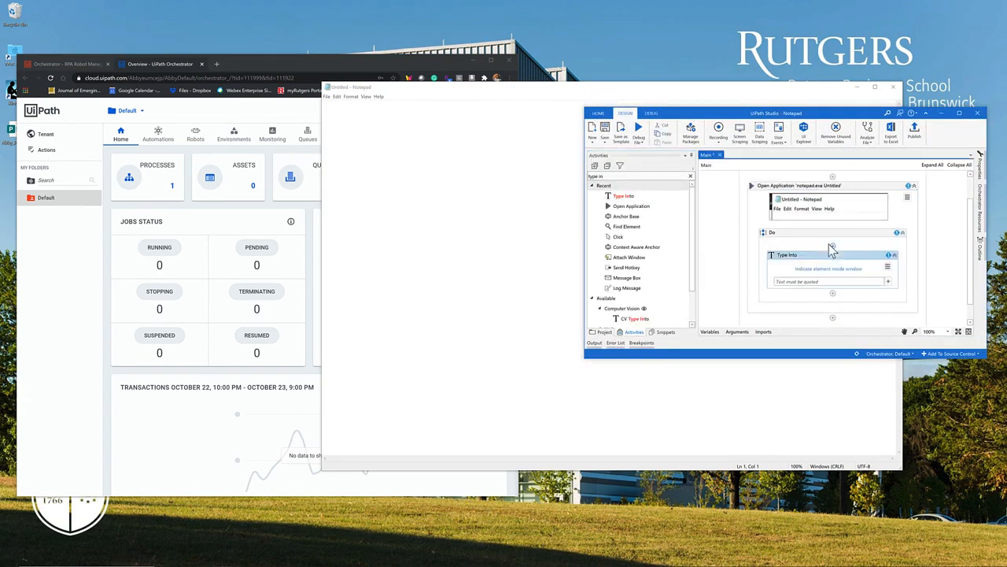
{"action": "left_click", "coordinate": [838, 269]}
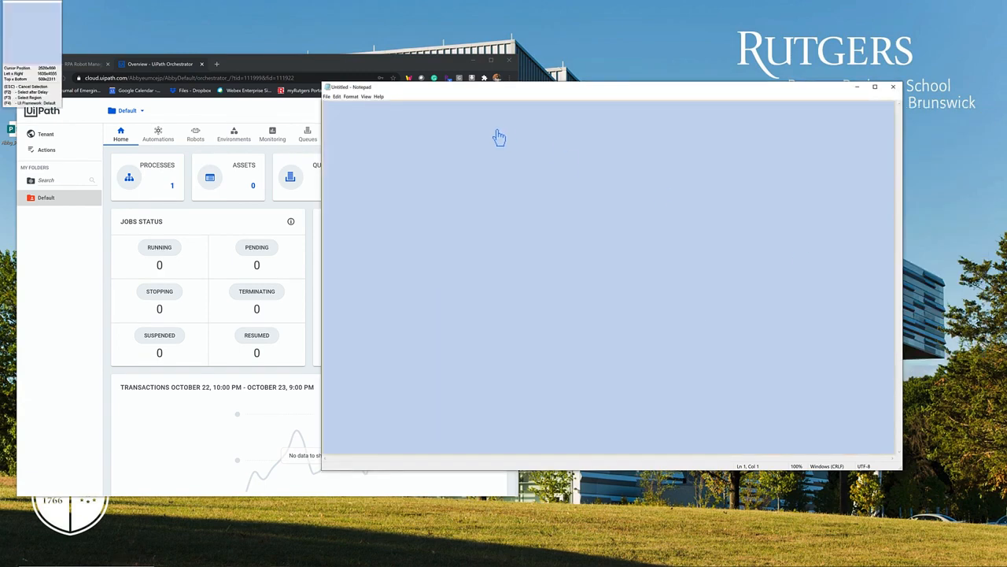
{"action": "left_click", "coordinate": [362, 114]}
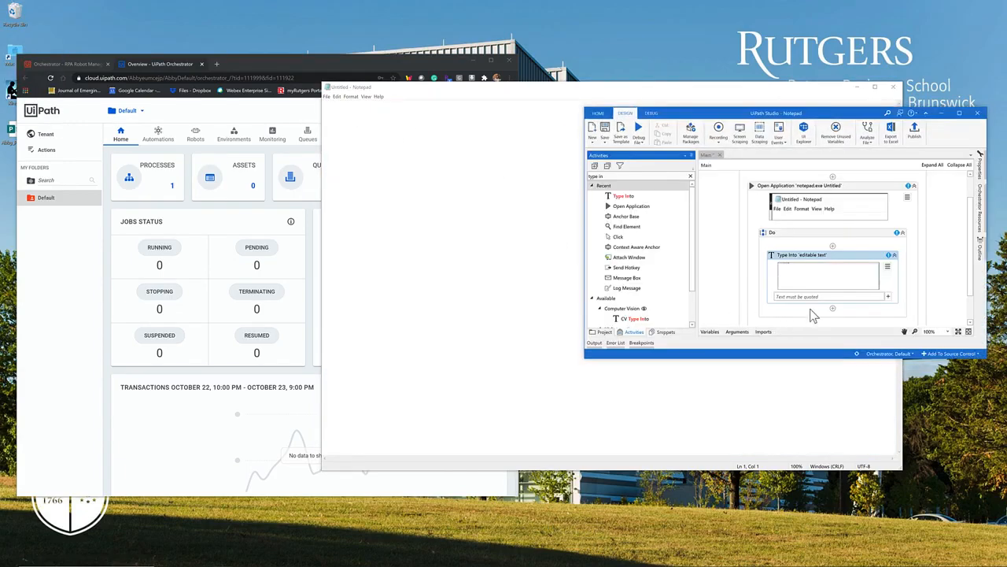
Step: Set the Type Into text to "We are learning Orchestrator" and close the Notepad window
{"action": "left_click", "coordinate": [800, 296]}
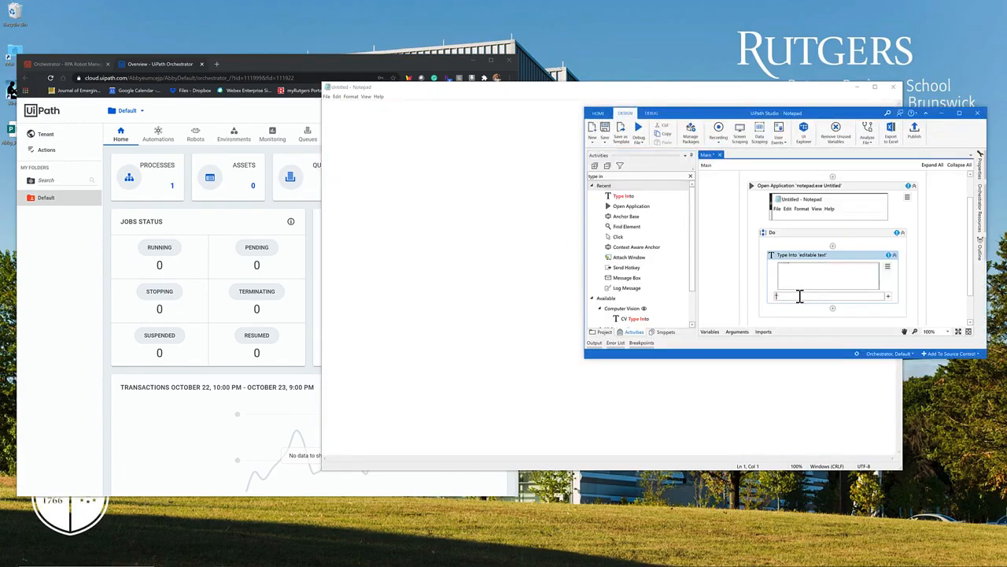
{"action": "type", "text": "\"We are learning Orchestrator"}
{"action": "left_click", "coordinate": [864, 255]}
{"action": "left_click", "coordinate": [892, 87]}
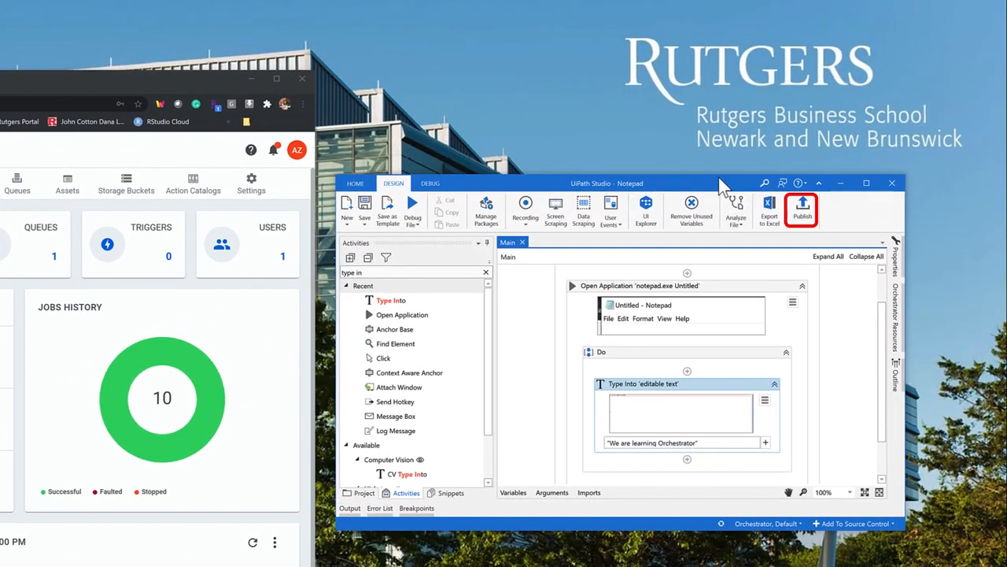
Step: Publish the project to Orchestrator with the release note "For testing", and close UiPath Studio
{"action": "left_click", "coordinate": [803, 215]}
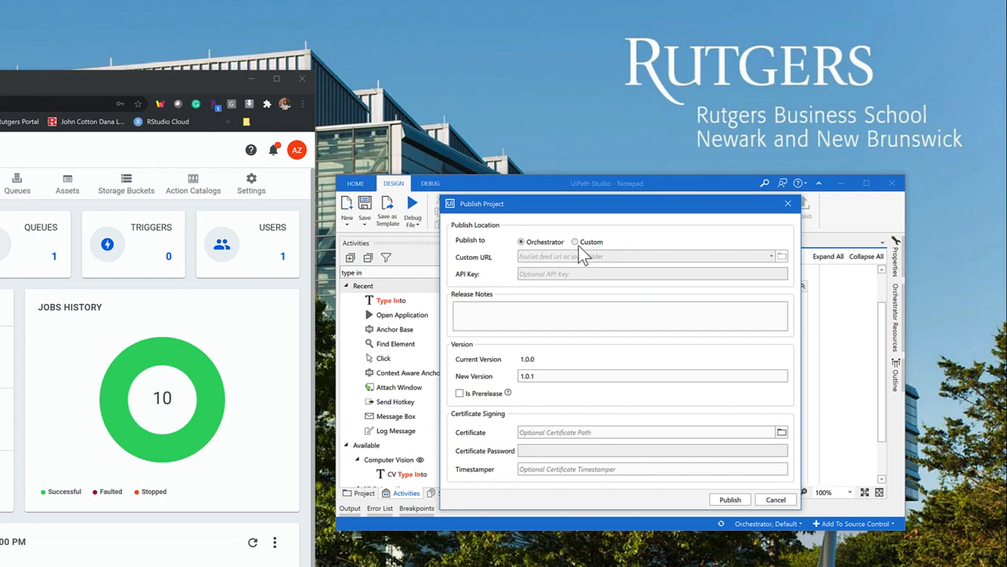
{"action": "left_click", "coordinate": [473, 310]}
{"action": "type", "text": "For testing"}
{"action": "left_click", "coordinate": [730, 500]}
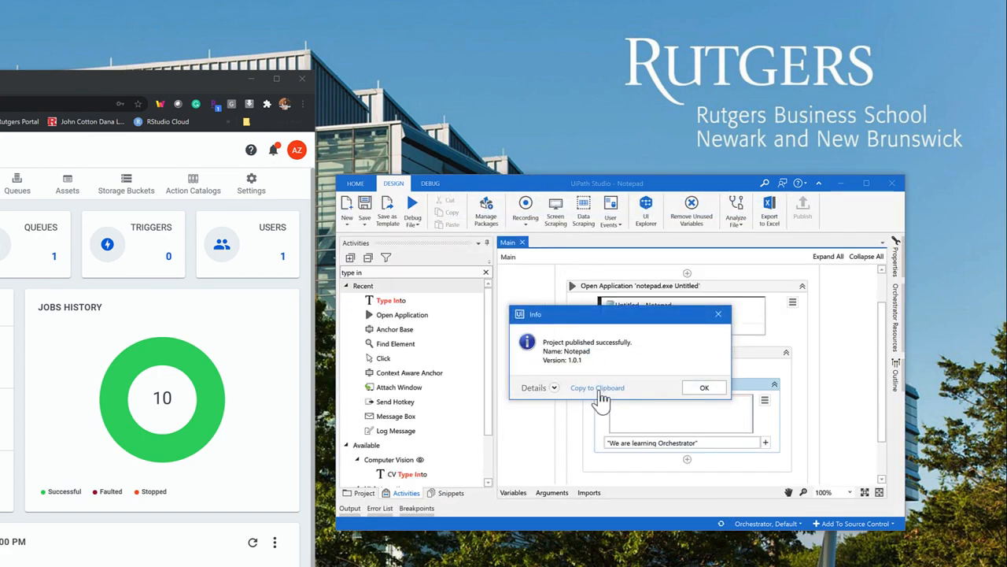
{"action": "left_click", "coordinate": [708, 389]}
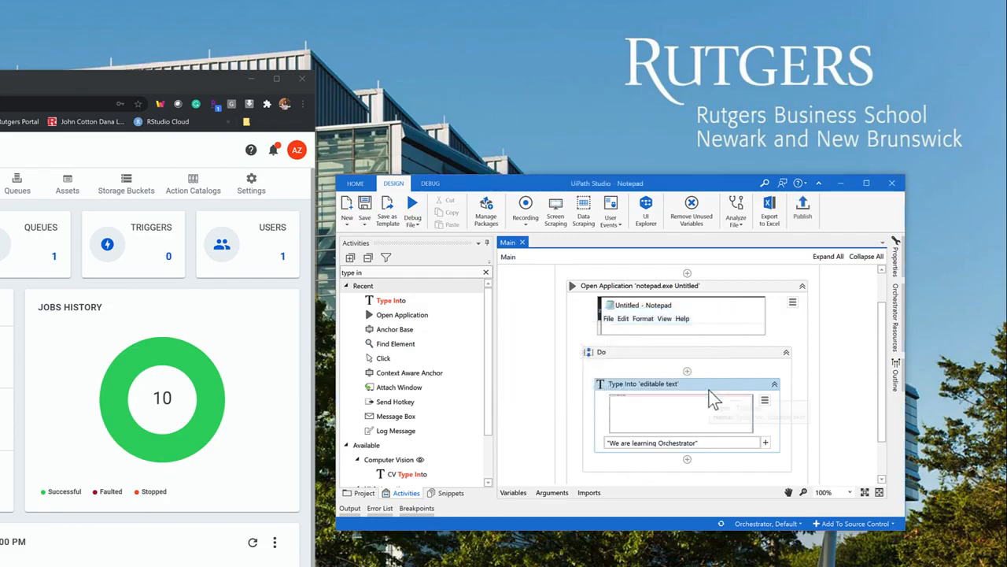
{"action": "left_click", "coordinate": [903, 192]}
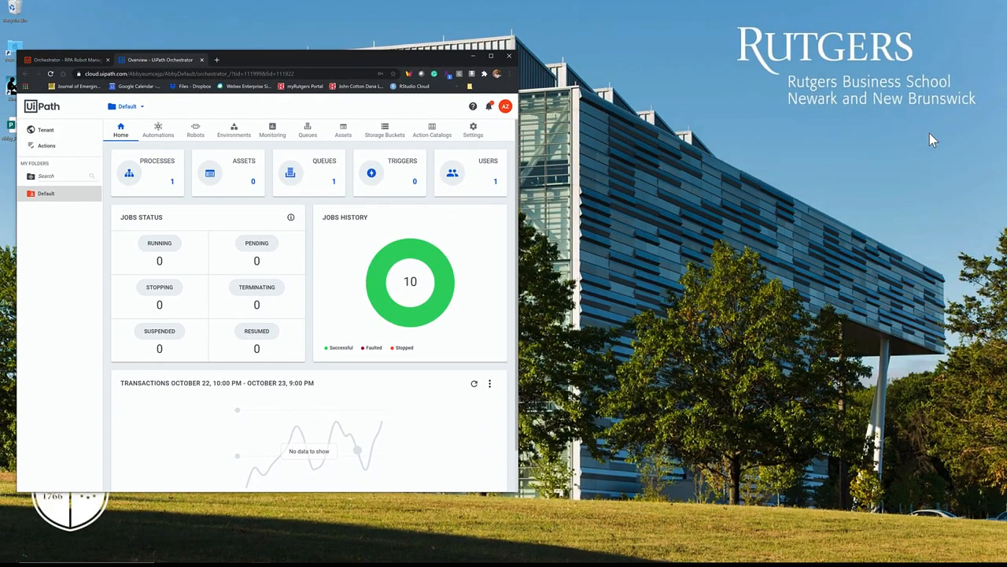
Step: Switch to Orchestrator in the maximized browser and view the tenant's packages to check for the published Notepad package
{"action": "left_click", "coordinate": [491, 57]}
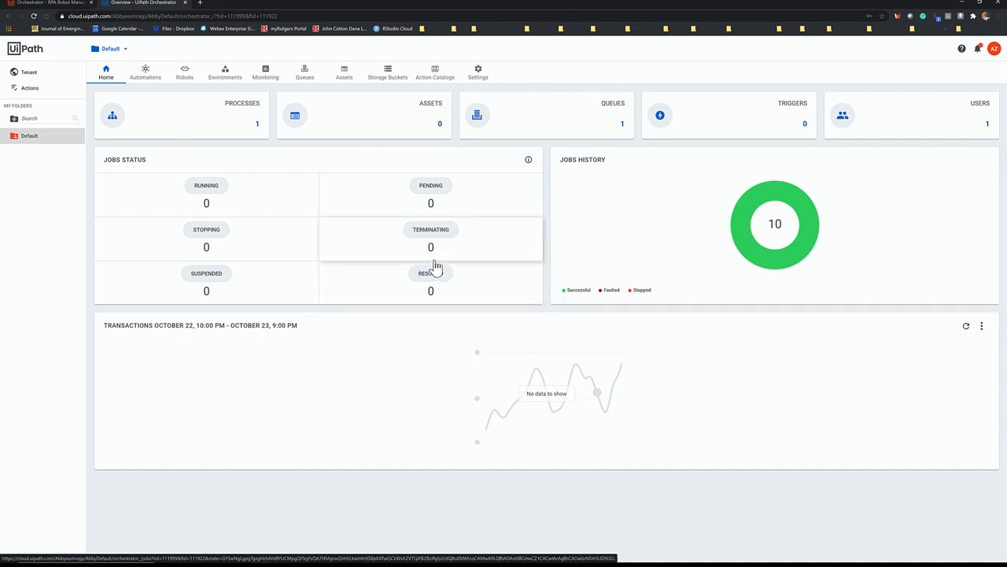
{"action": "left_click", "coordinate": [52, 76]}
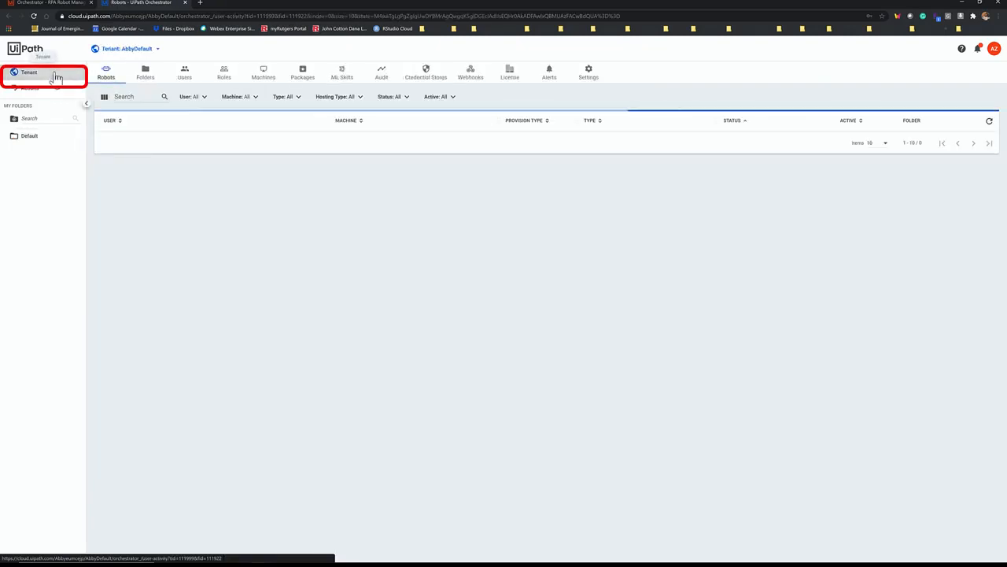
{"action": "left_click", "coordinate": [303, 77]}
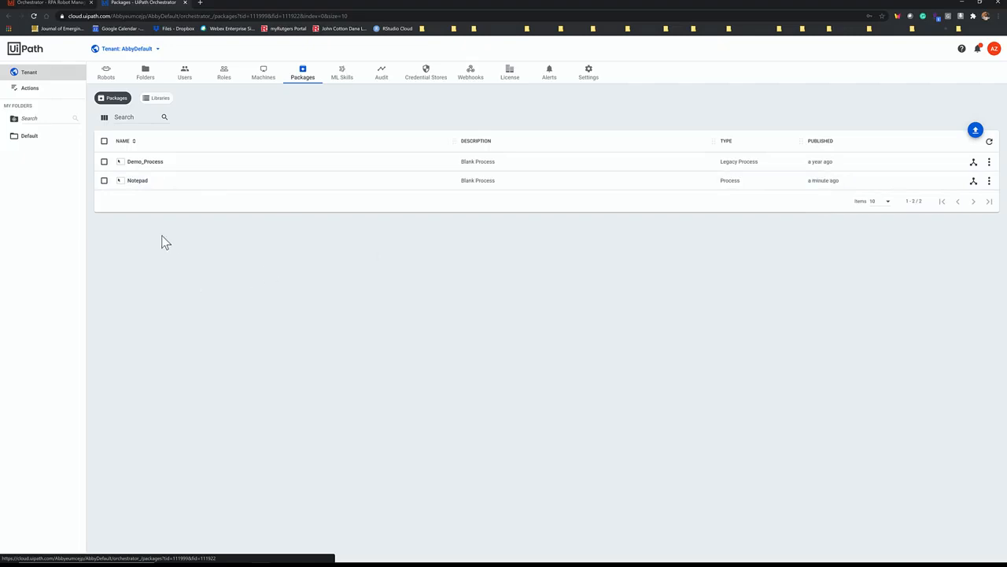
Step: Start adding a process in the Default folder, based on the Notepad package
{"action": "left_click", "coordinate": [32, 143]}
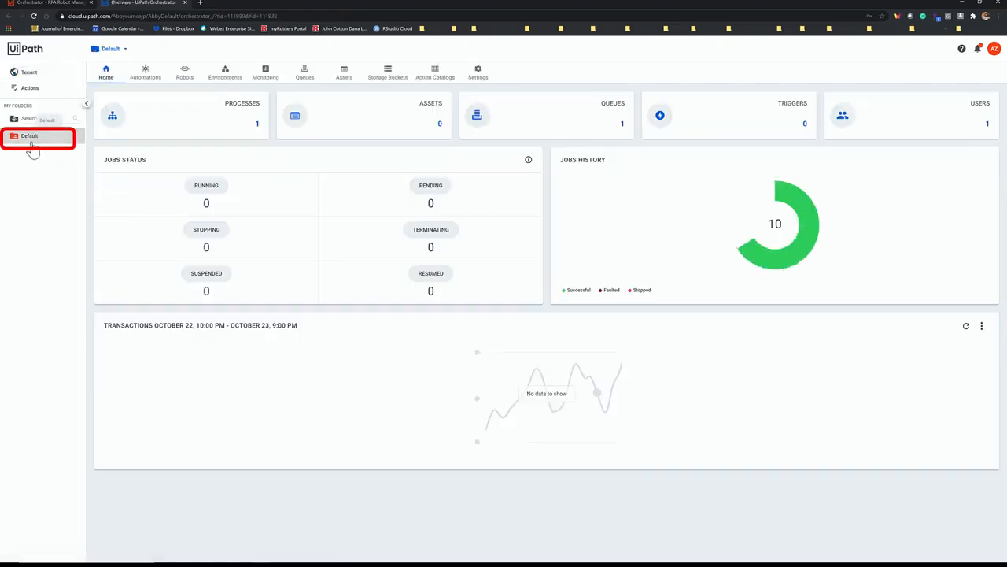
{"action": "left_click", "coordinate": [144, 81]}
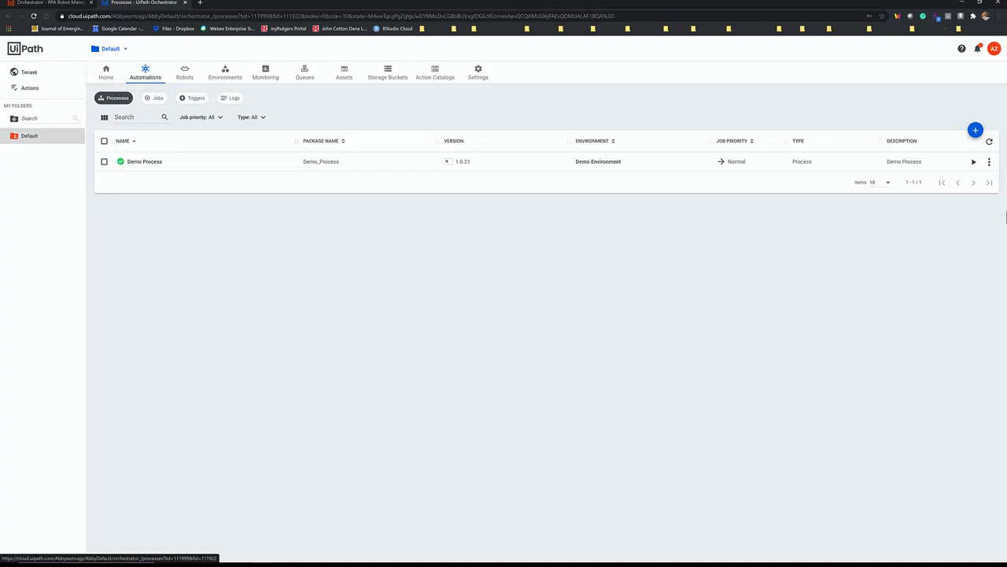
{"action": "left_click", "coordinate": [976, 130]}
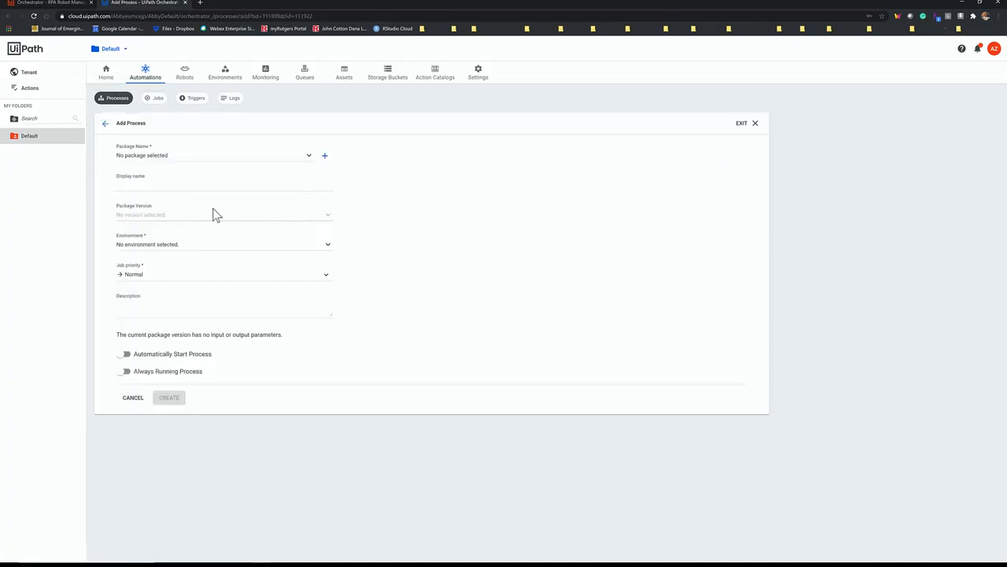
{"action": "left_click", "coordinate": [130, 160]}
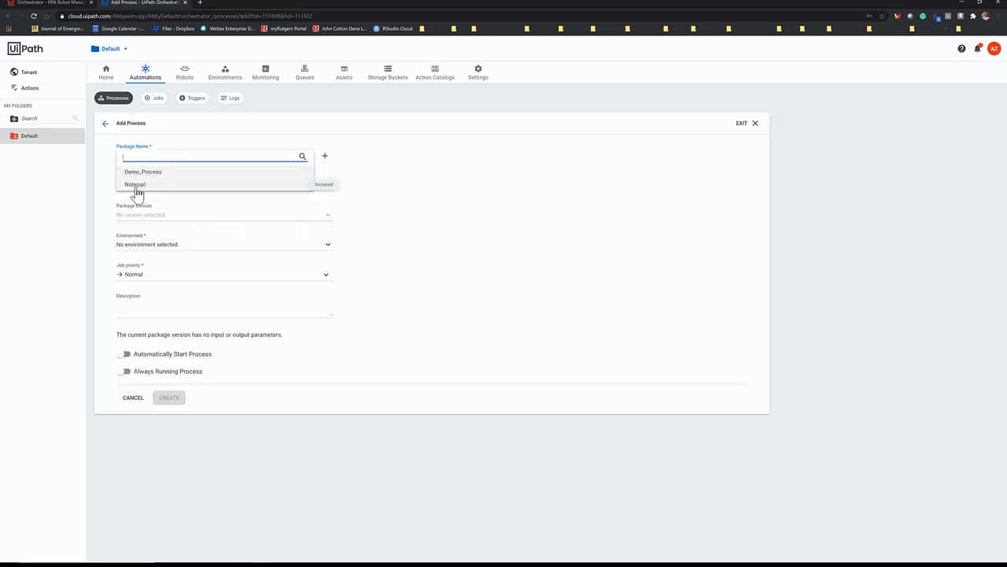
{"action": "left_click", "coordinate": [132, 185]}
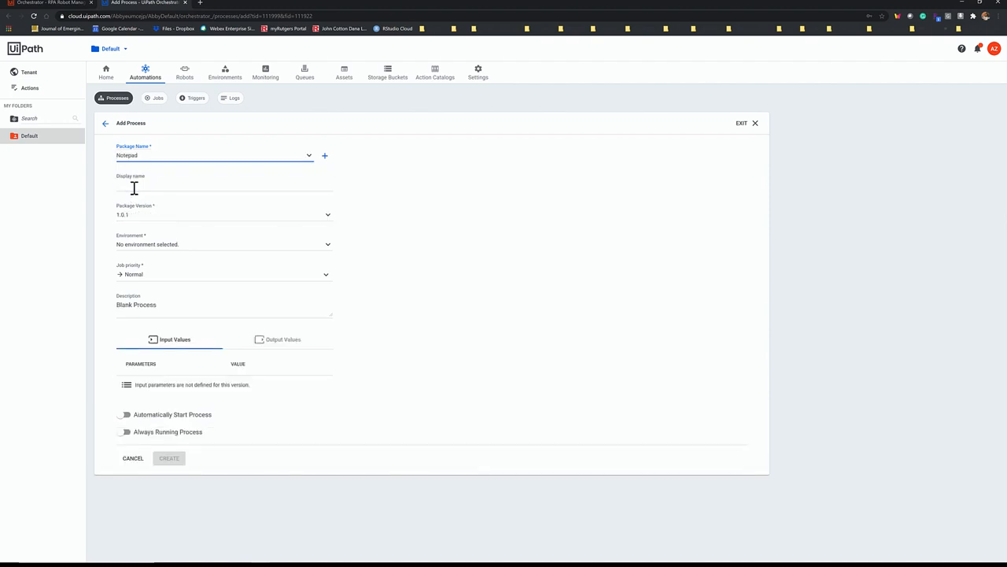
Step: Set the display name to Notepad_process, choose Environment1 as the environment and create the process
{"action": "left_click", "coordinate": [133, 188]}
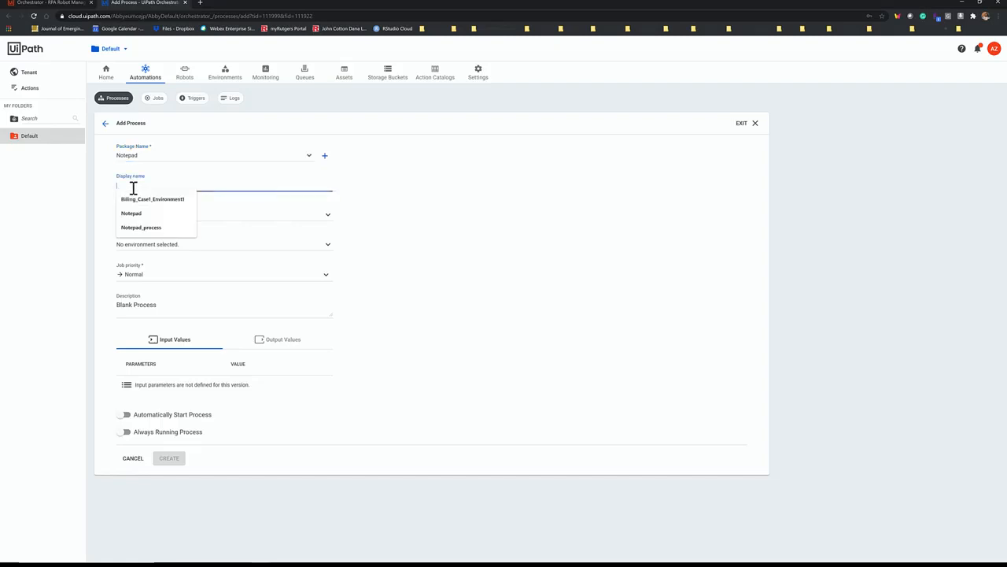
{"action": "left_click", "coordinate": [134, 227]}
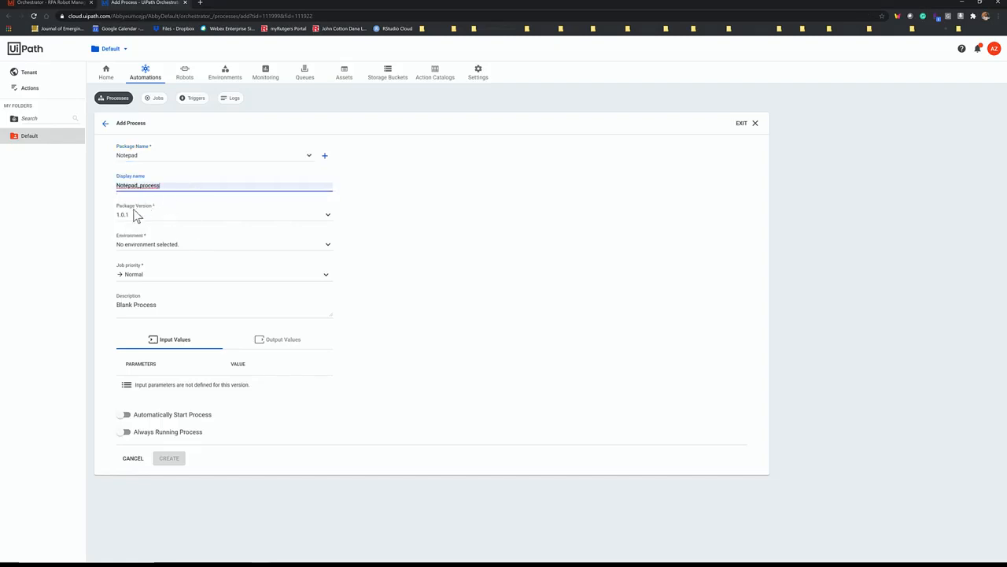
{"action": "left_click", "coordinate": [128, 250]}
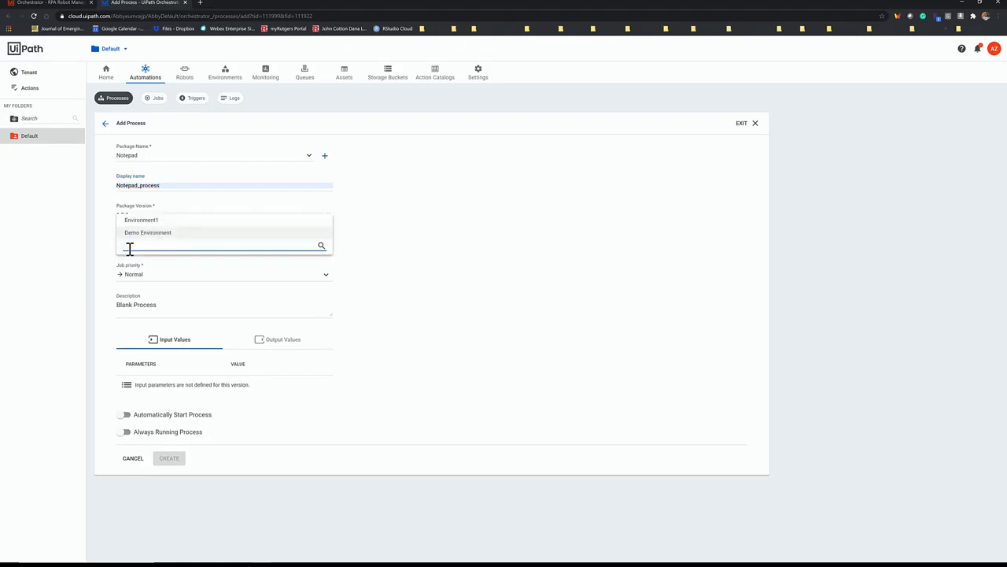
{"action": "left_click", "coordinate": [146, 224]}
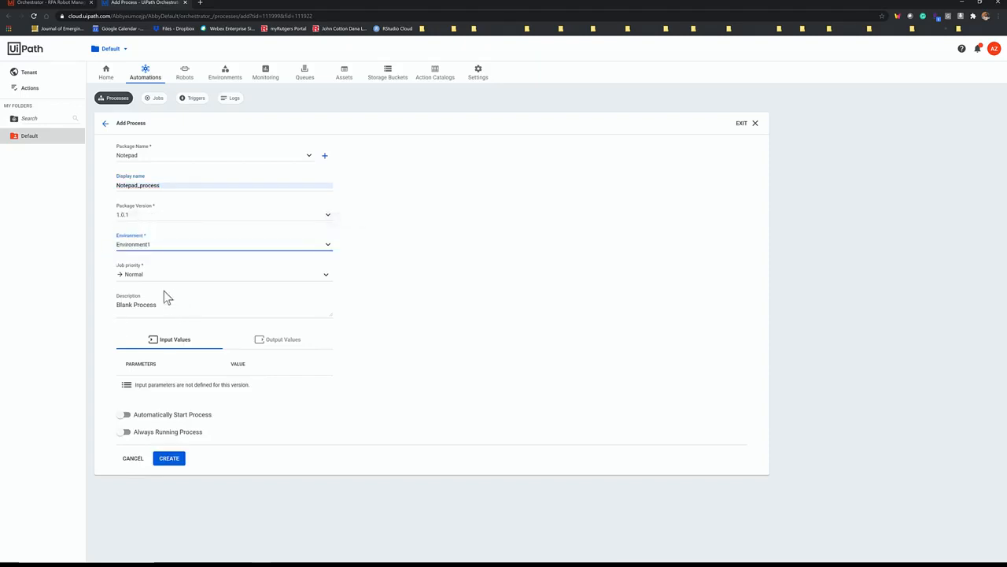
{"action": "left_click", "coordinate": [167, 459]}
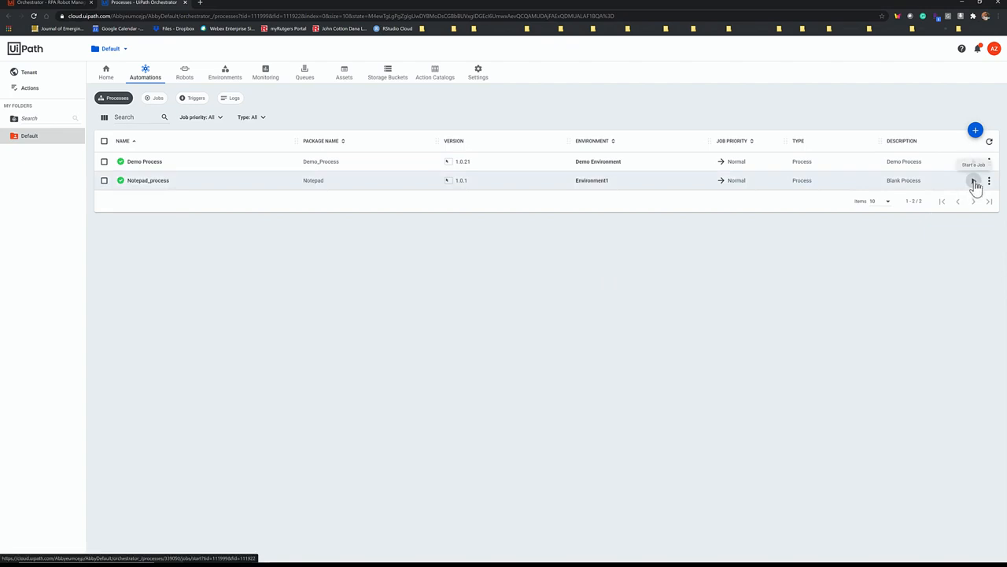
Step: View the Default folder's job list and its triggers
{"action": "left_click", "coordinate": [155, 101]}
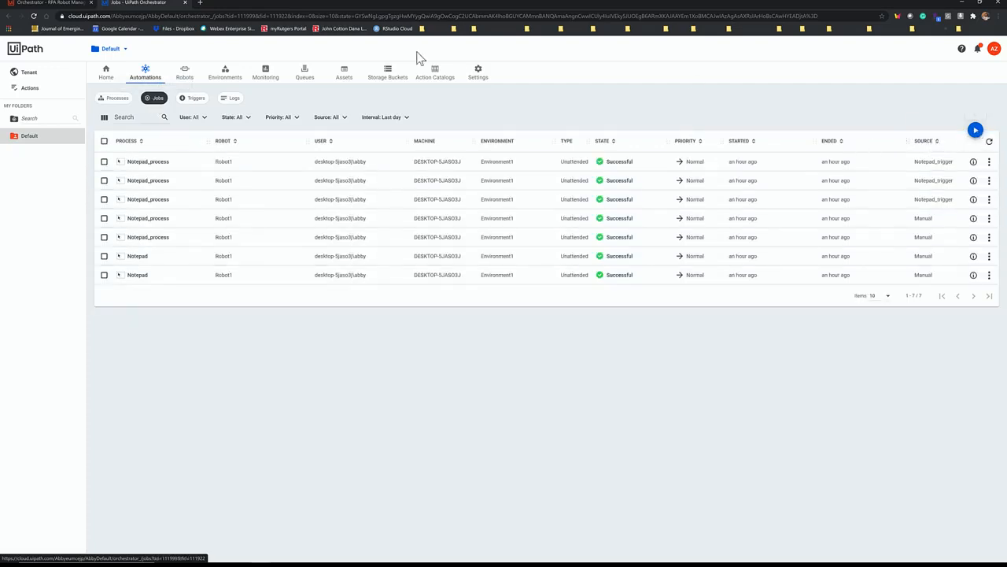
{"action": "left_click", "coordinate": [196, 101]}
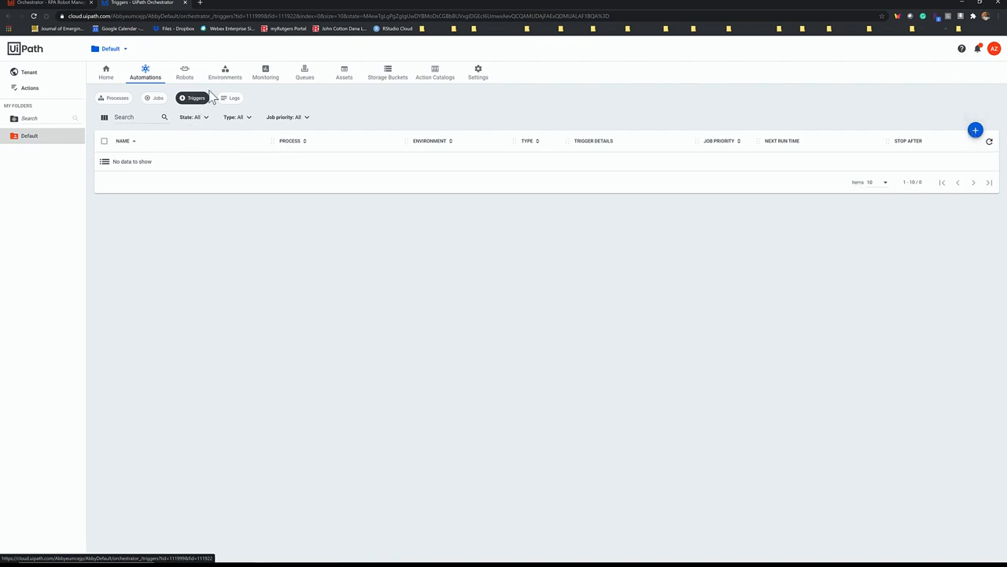
Step: Review the Default folder's processes and triggers, and open the job start form for Notepad_process to check its available robots
{"action": "left_click", "coordinate": [114, 100]}
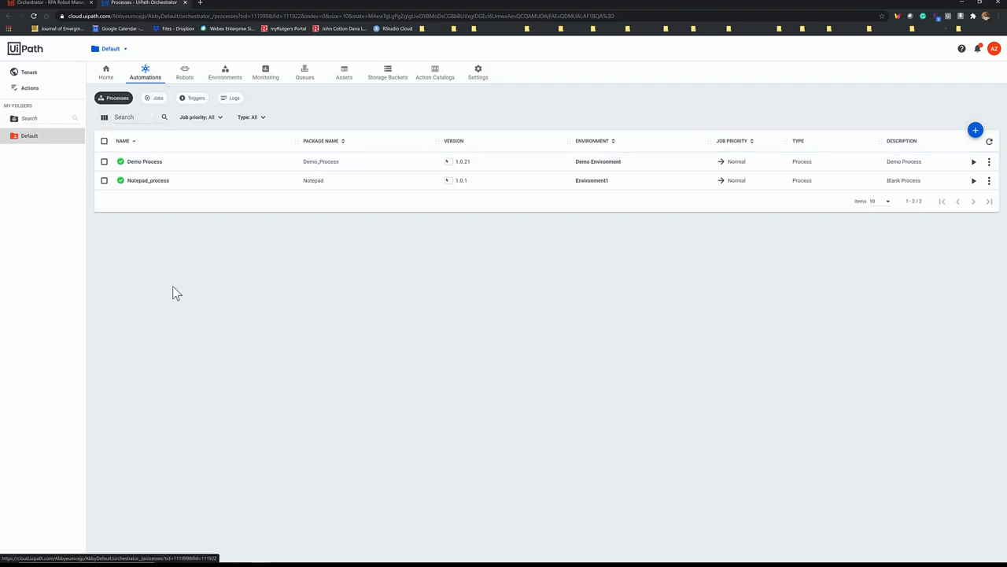
{"action": "left_click", "coordinate": [197, 100]}
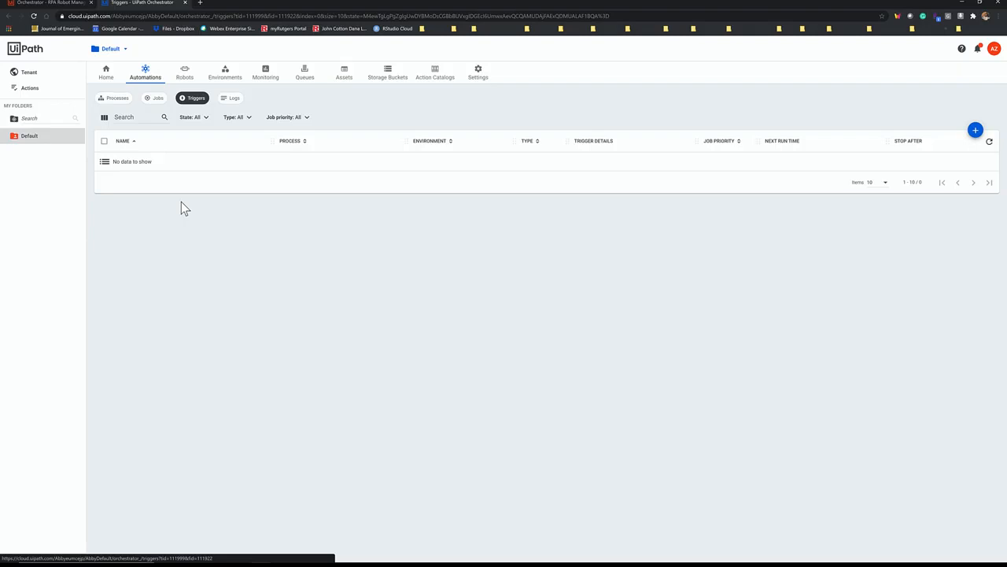
{"action": "left_click", "coordinate": [115, 99]}
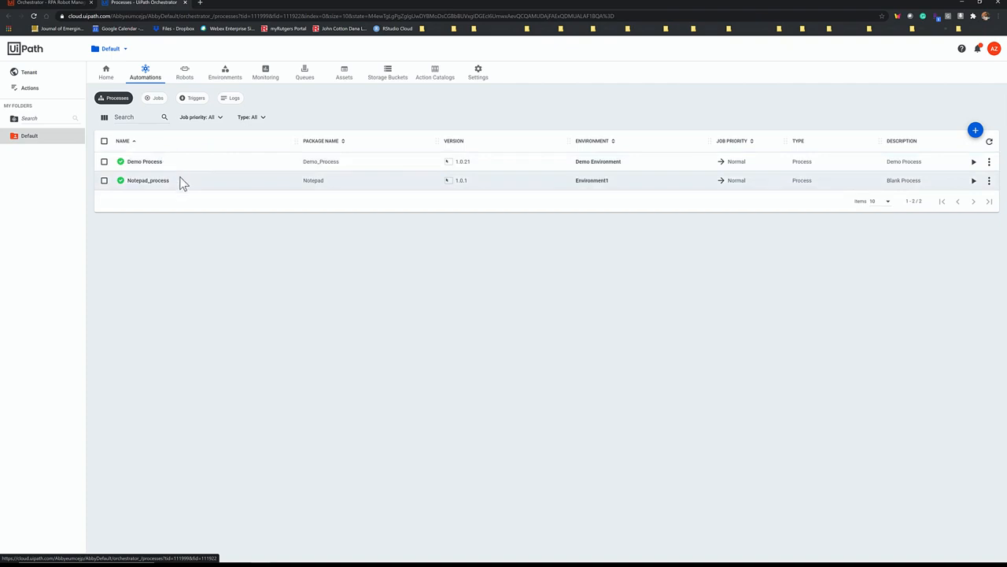
{"action": "left_click", "coordinate": [974, 182]}
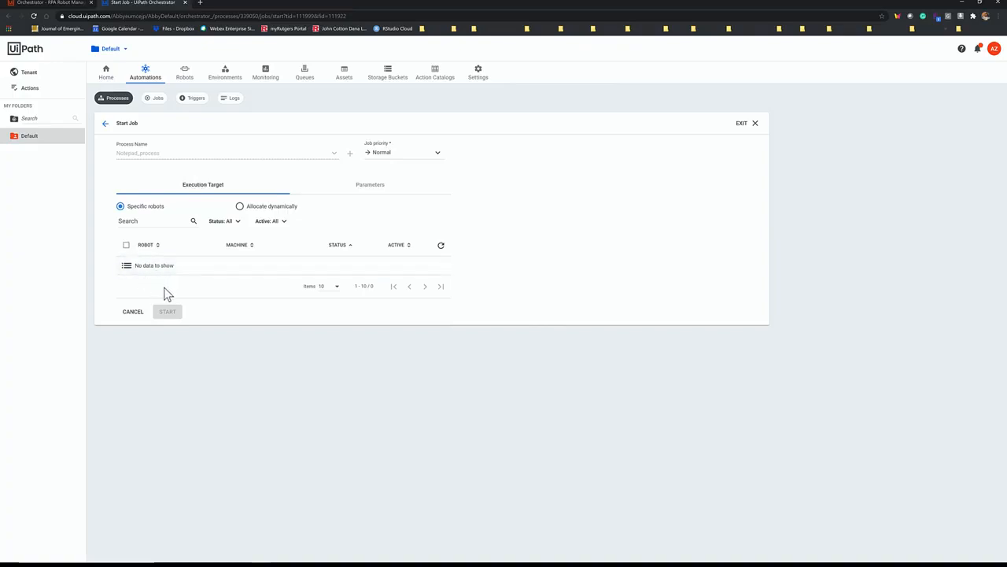
Step: Edit Robot1 in the Default folder, change its type to Unattended and update it
{"action": "left_click", "coordinate": [186, 78]}
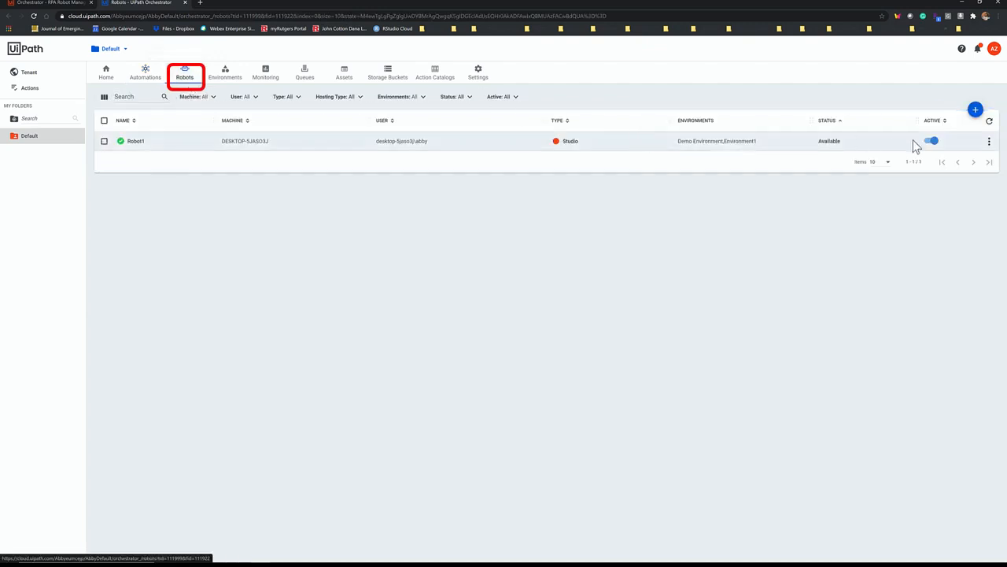
{"action": "left_click", "coordinate": [988, 143]}
{"action": "left_click", "coordinate": [983, 162]}
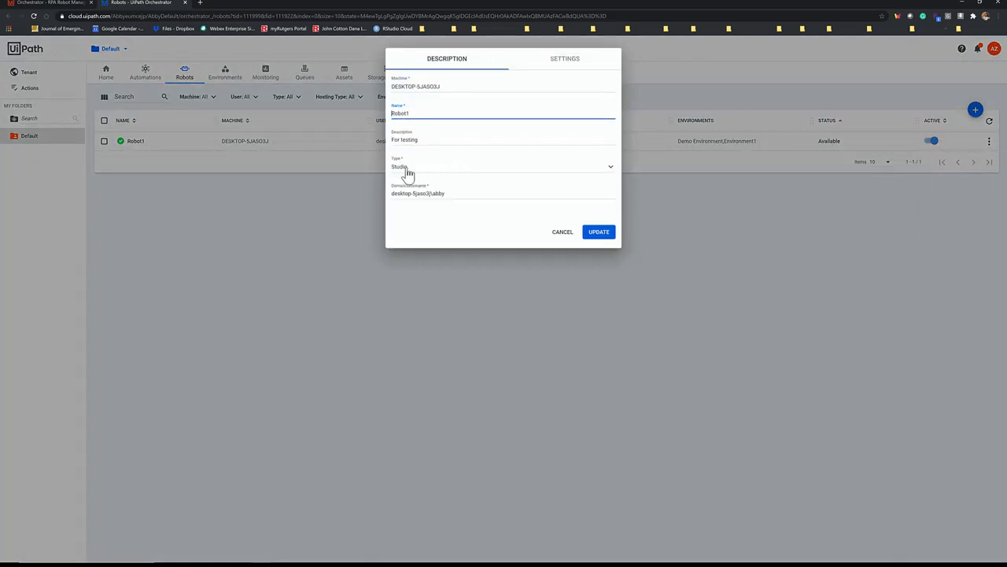
{"action": "left_click", "coordinate": [408, 169]}
{"action": "left_click", "coordinate": [414, 155]}
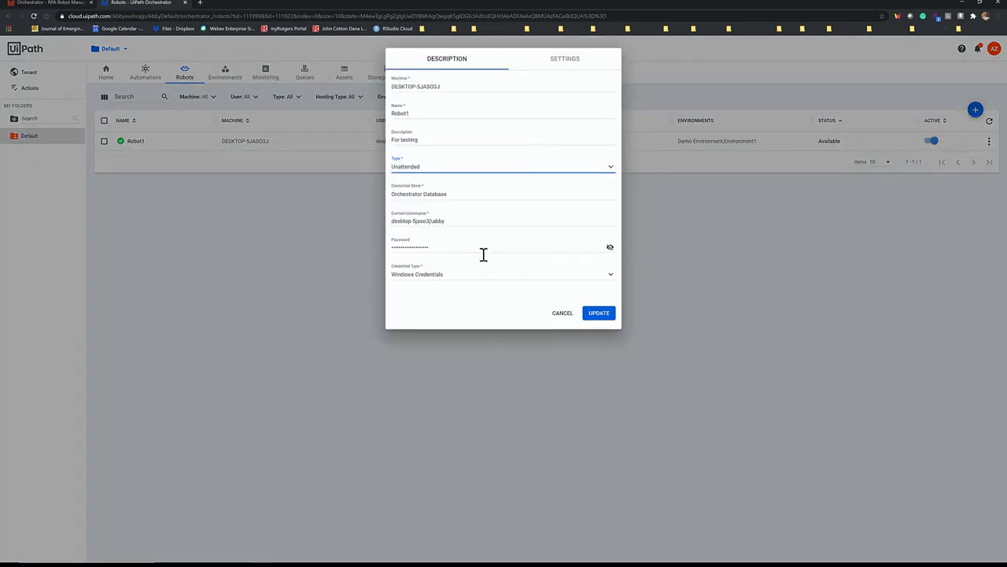
{"action": "left_click", "coordinate": [597, 317]}
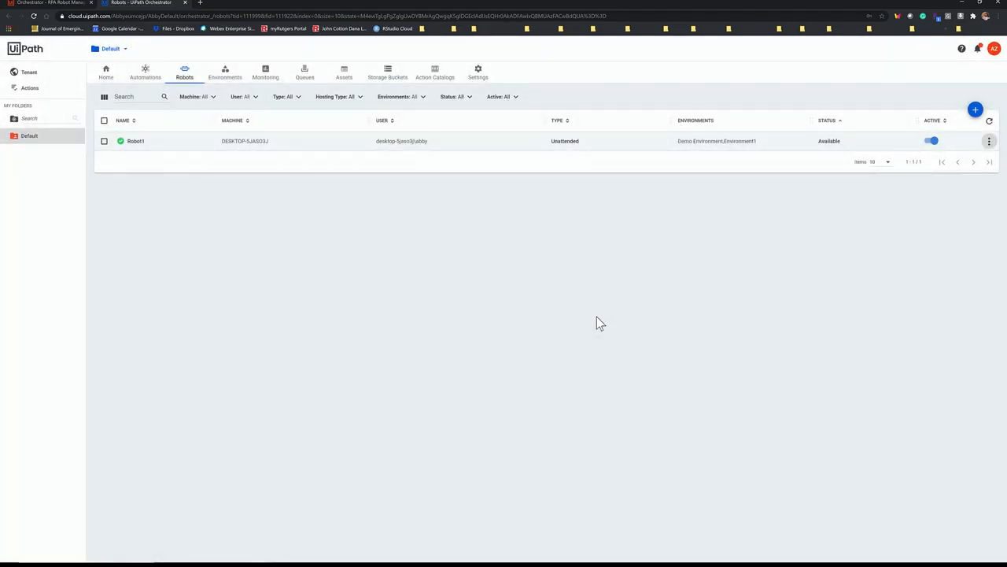
Step: Start a Notepad_process job on Robot1 from the process list and close the resulting Notepad window without saving
{"action": "left_click", "coordinate": [145, 74]}
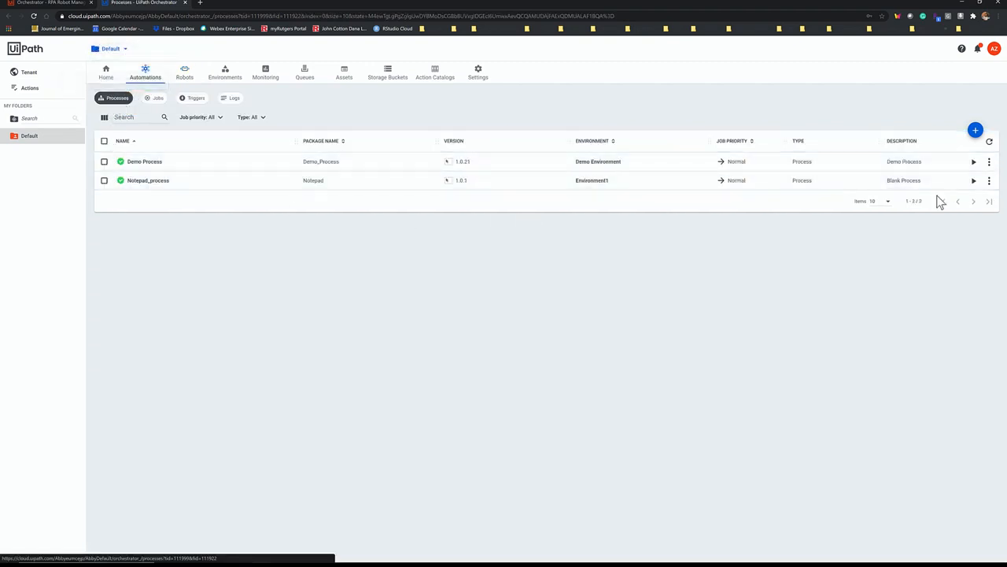
{"action": "left_click", "coordinate": [973, 182]}
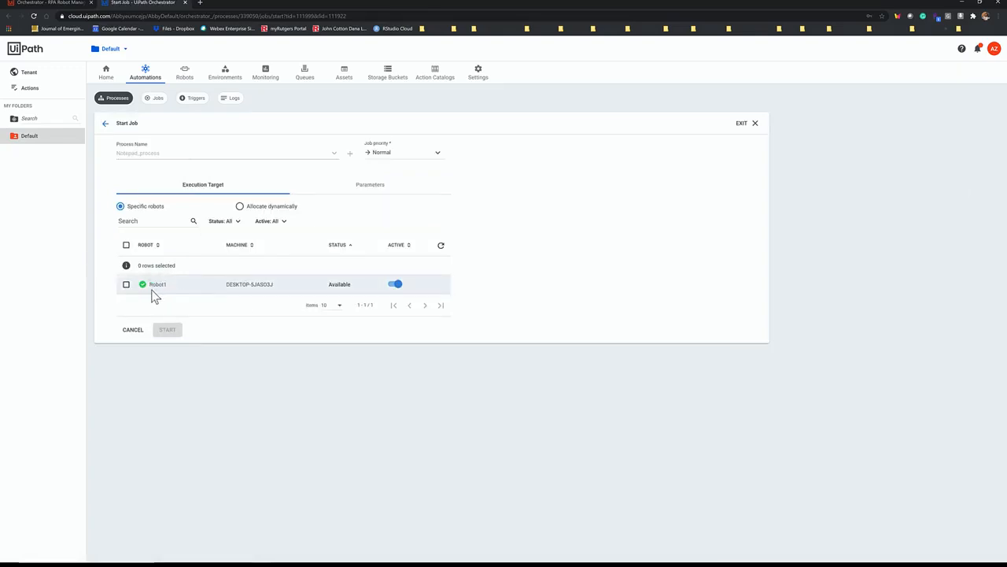
{"action": "left_click", "coordinate": [126, 246]}
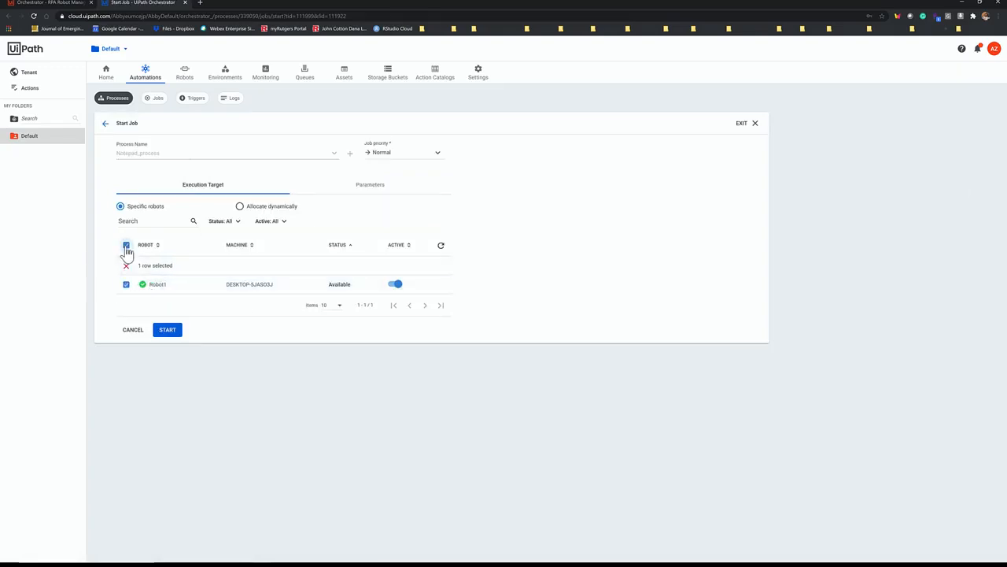
{"action": "left_click", "coordinate": [170, 331]}
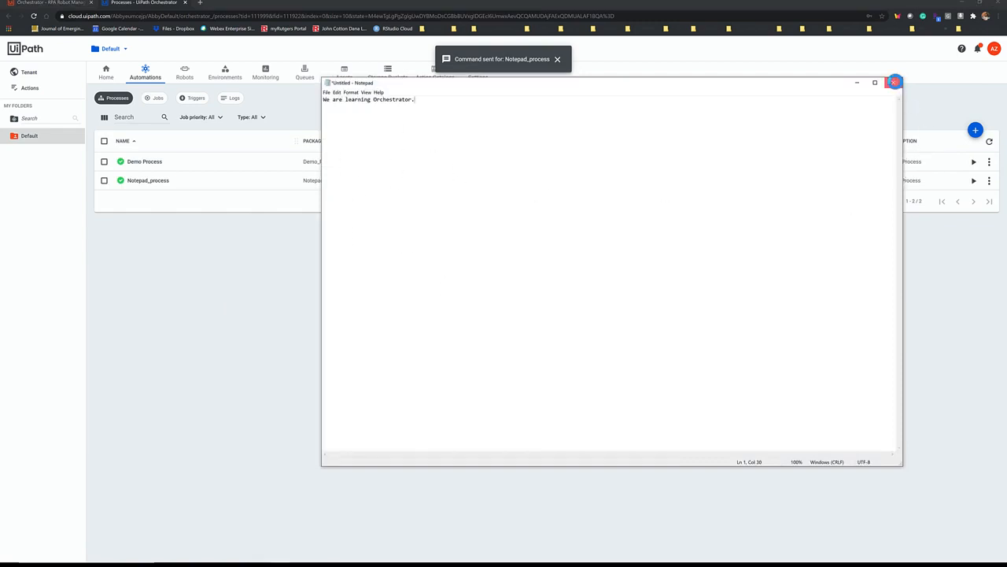
{"action": "left_click", "coordinate": [894, 82]}
{"action": "left_click", "coordinate": [522, 288]}
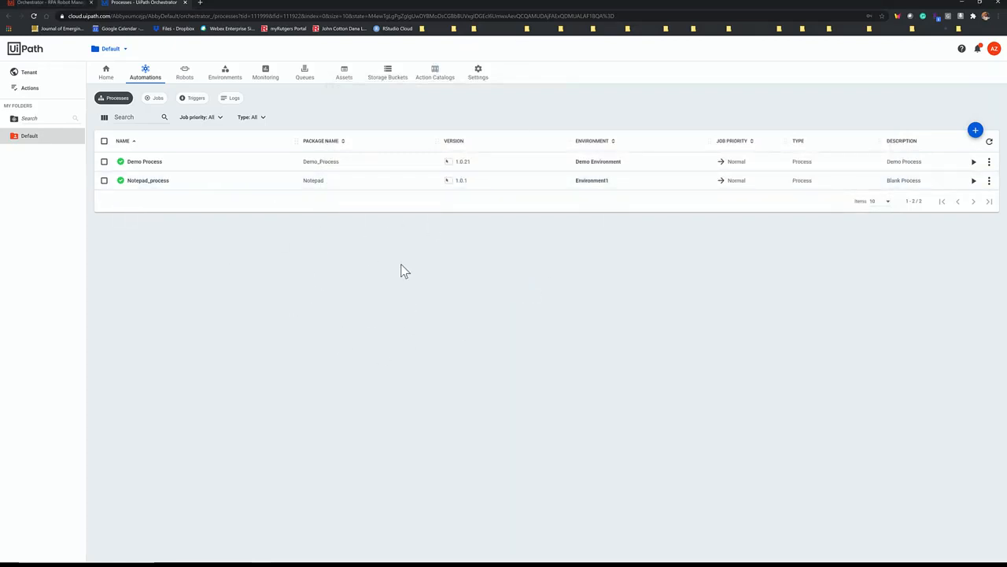
Step: Start another job from the job list, using Notepad_process on Robot1, and close its Notepad window without saving
{"action": "left_click", "coordinate": [156, 99]}
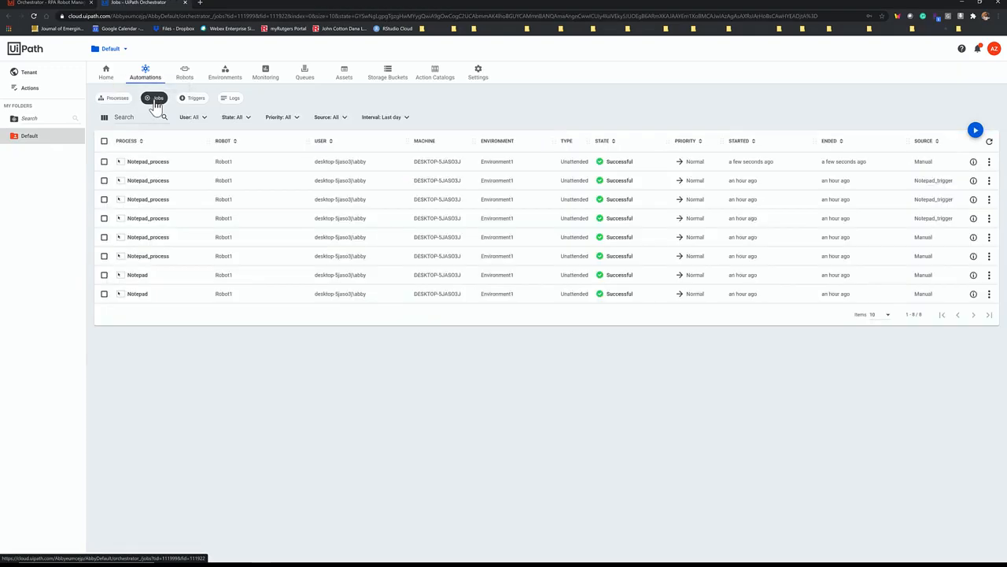
{"action": "left_click", "coordinate": [976, 131]}
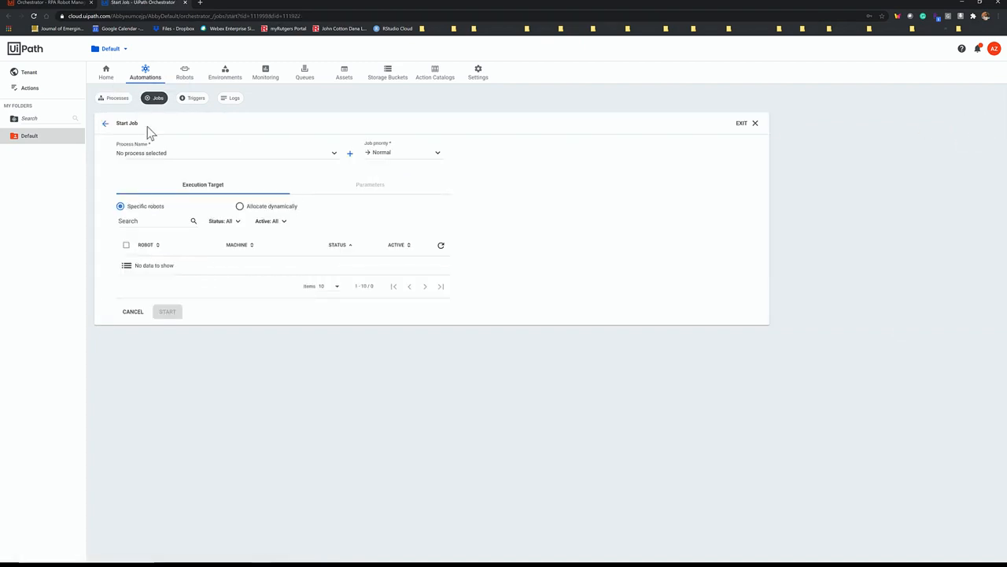
{"action": "left_click", "coordinate": [136, 153]}
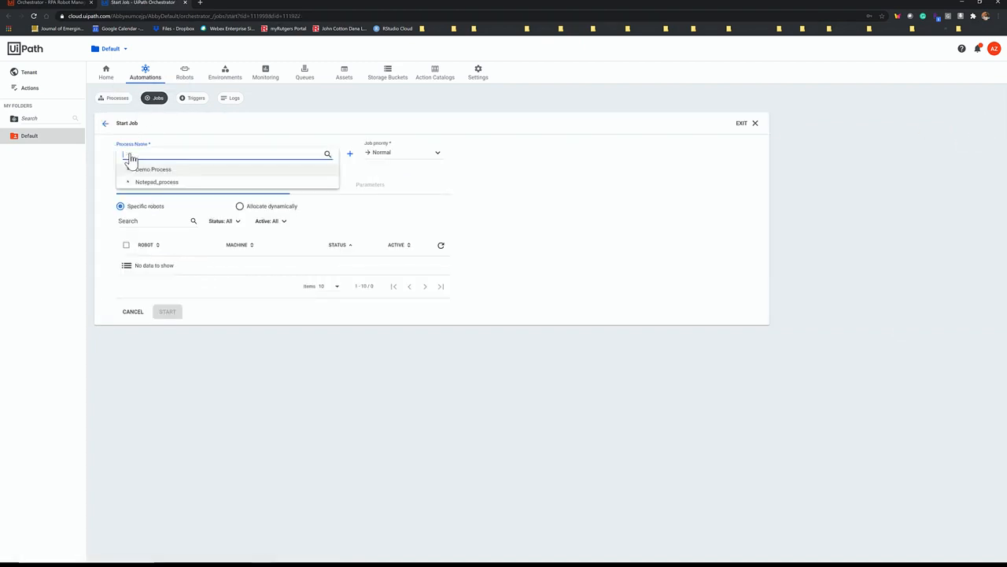
{"action": "left_click", "coordinate": [149, 182]}
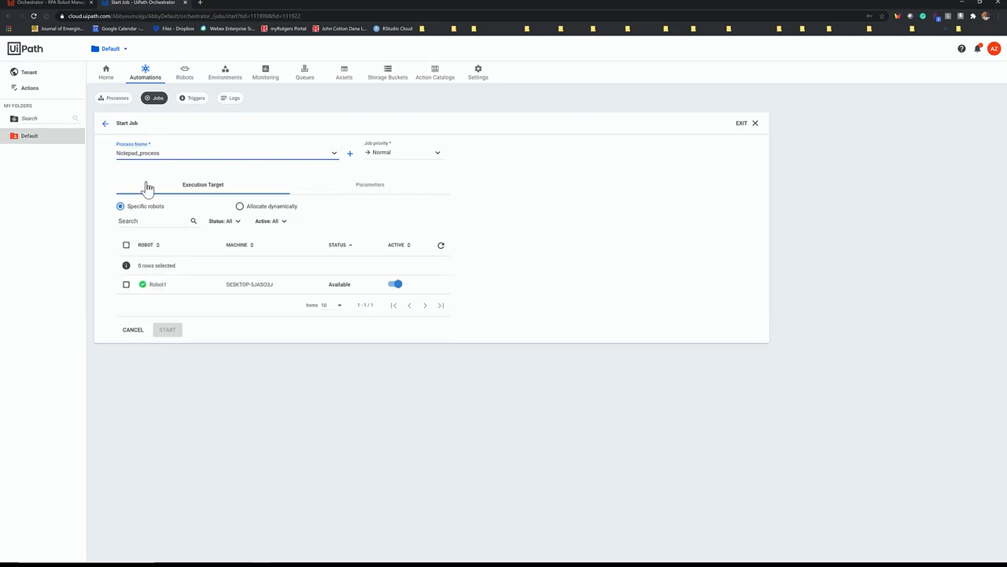
{"action": "left_click", "coordinate": [126, 245]}
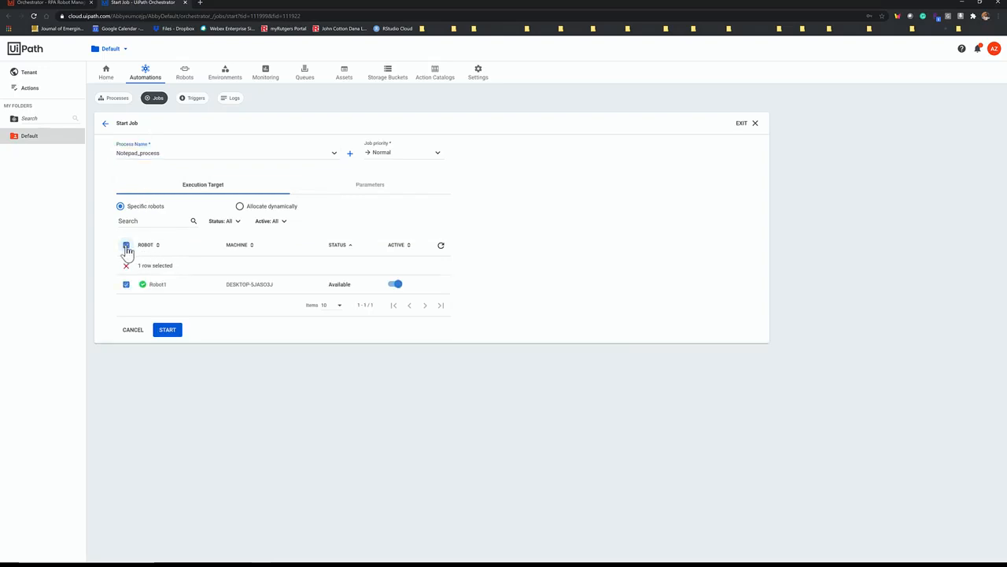
{"action": "left_click", "coordinate": [166, 330]}
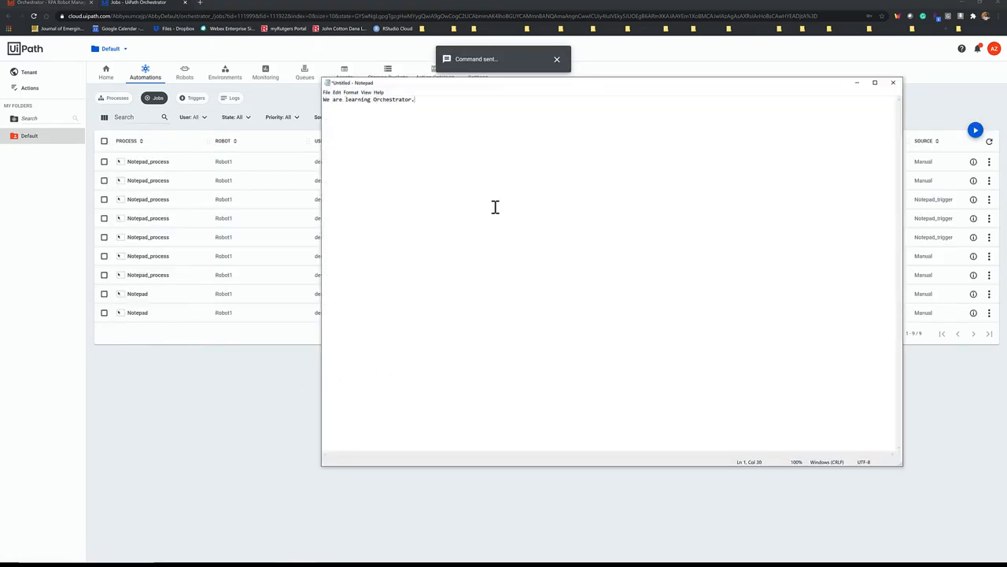
{"action": "left_click", "coordinate": [893, 83]}
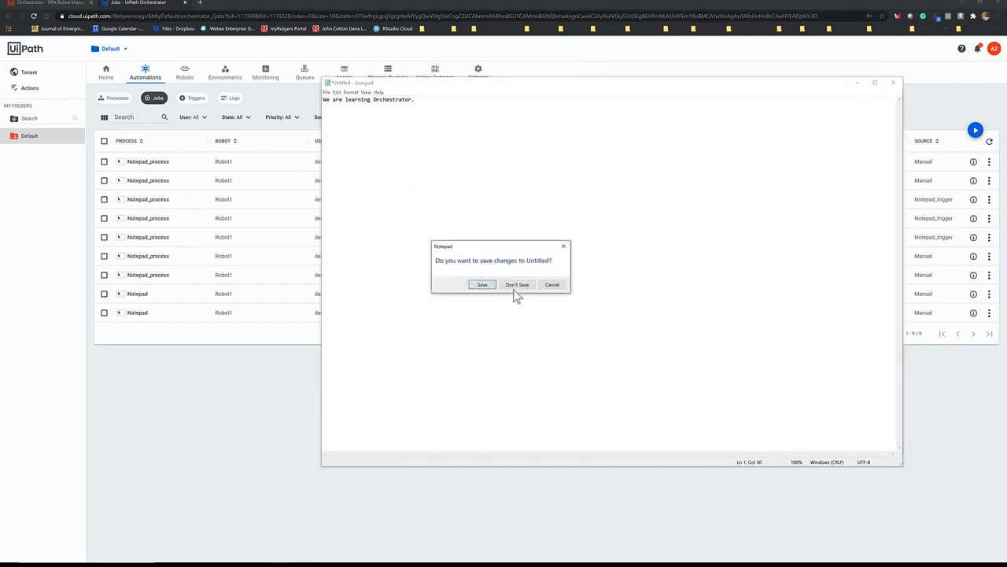
{"action": "left_click", "coordinate": [516, 286]}
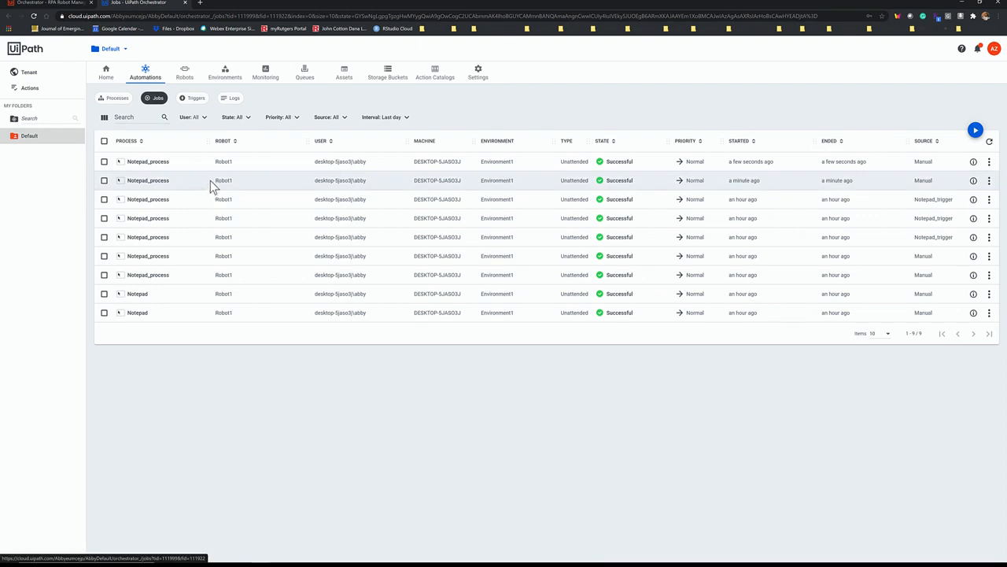
Step: Add a time trigger named Notepad_trigger that runs Notepad_process on all robots every 1 minute
{"action": "left_click", "coordinate": [188, 101]}
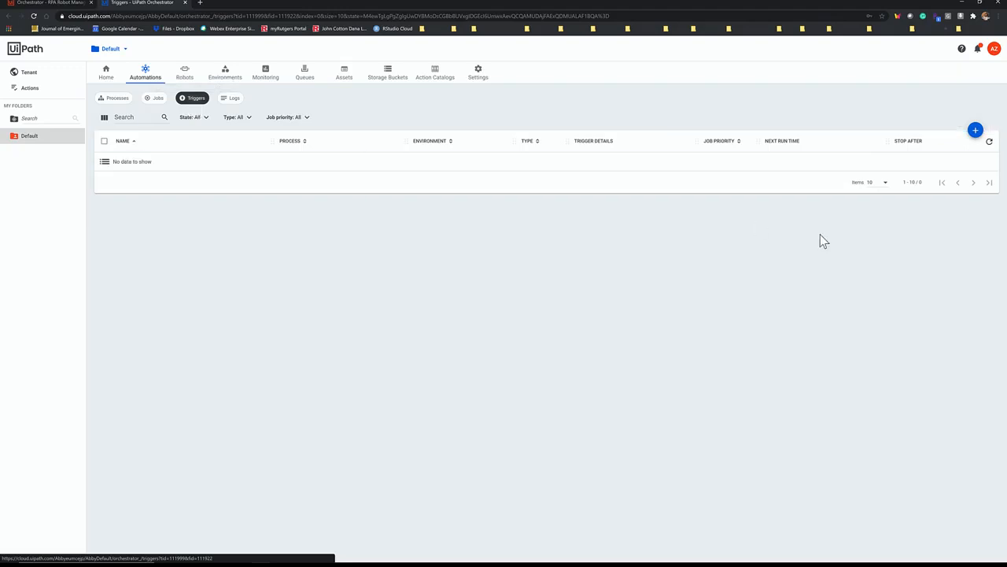
{"action": "left_click", "coordinate": [976, 130]}
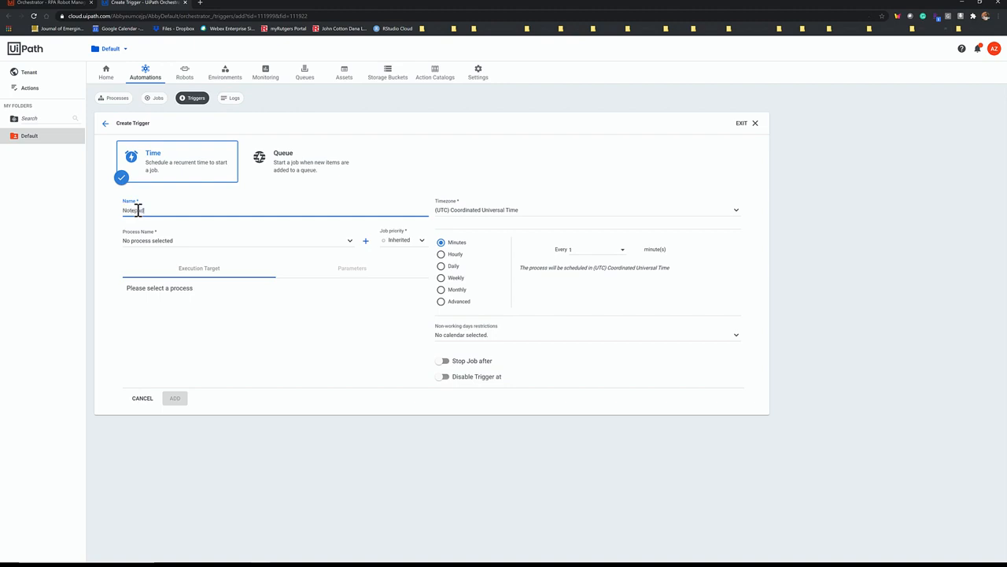
{"action": "type", "text": "Notepad_trigger"}
{"action": "left_click", "coordinate": [152, 245]}
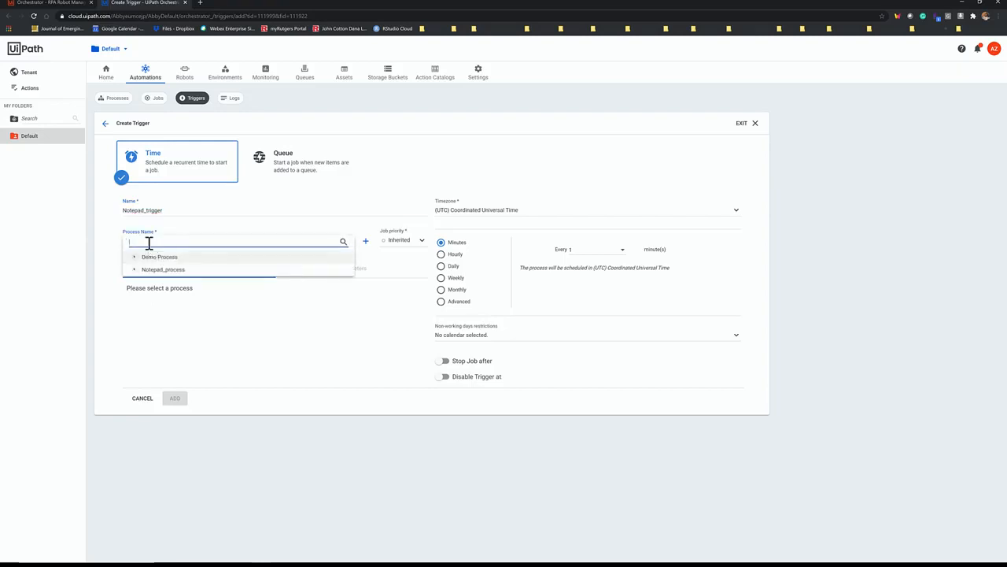
{"action": "left_click", "coordinate": [154, 270]}
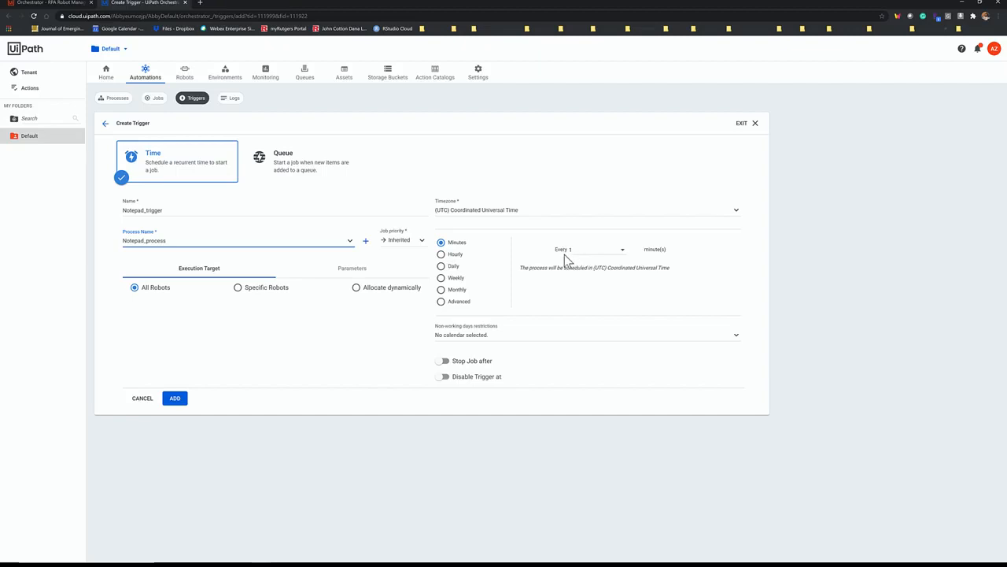
{"action": "left_click", "coordinate": [174, 398]}
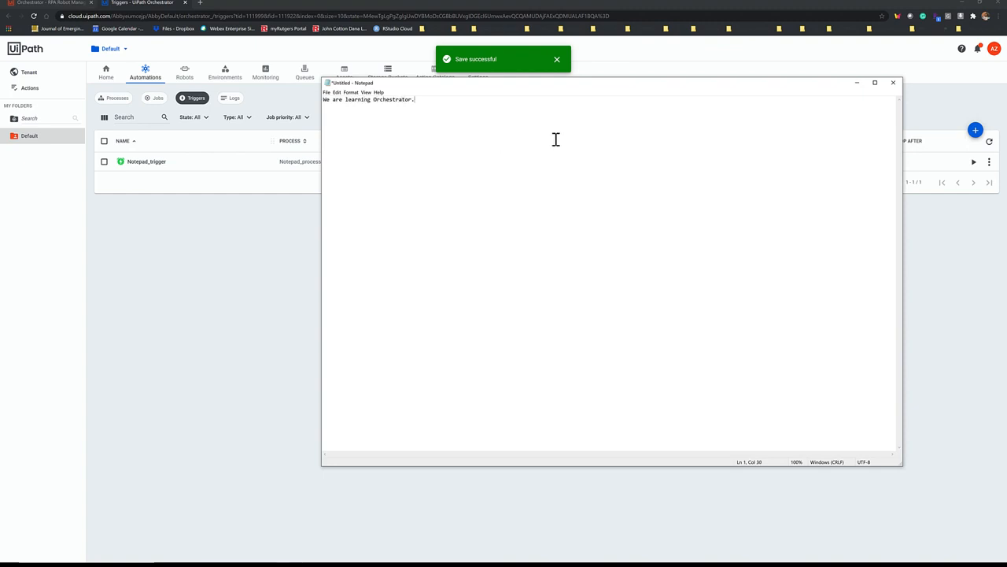
Step: Close the Notepad window opened by the trigger without saving and refresh the trigger list
{"action": "left_click", "coordinate": [893, 82]}
{"action": "left_click", "coordinate": [516, 285]}
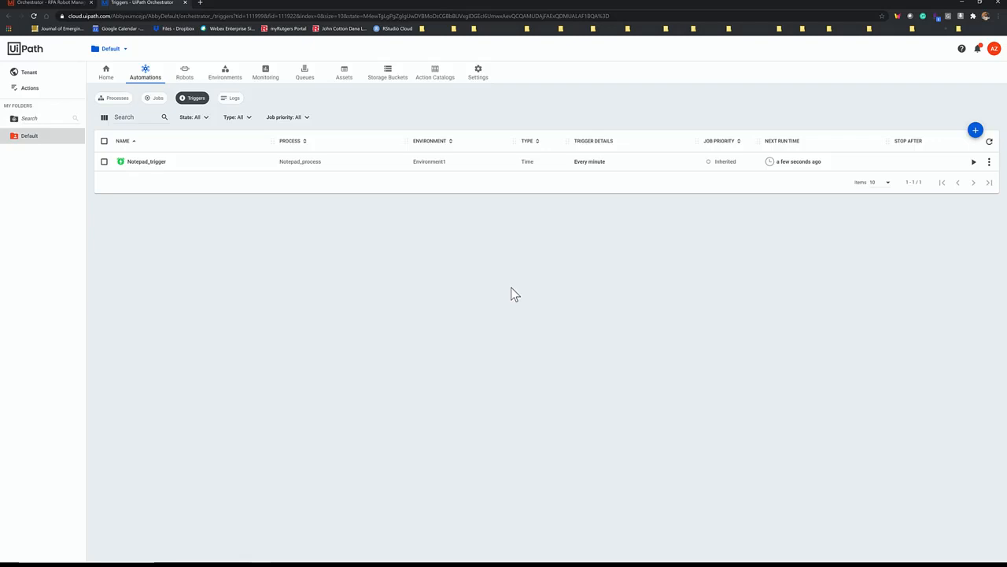
{"action": "left_click", "coordinate": [989, 141]}
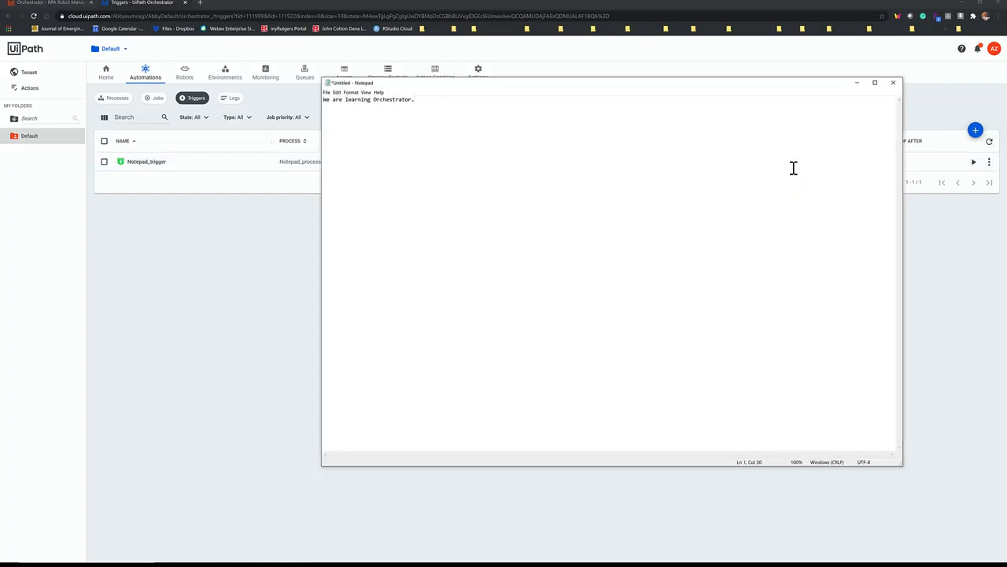
Step: Close the newly opened Notepad window without saving and disable Notepad_trigger
{"action": "left_click", "coordinate": [896, 87]}
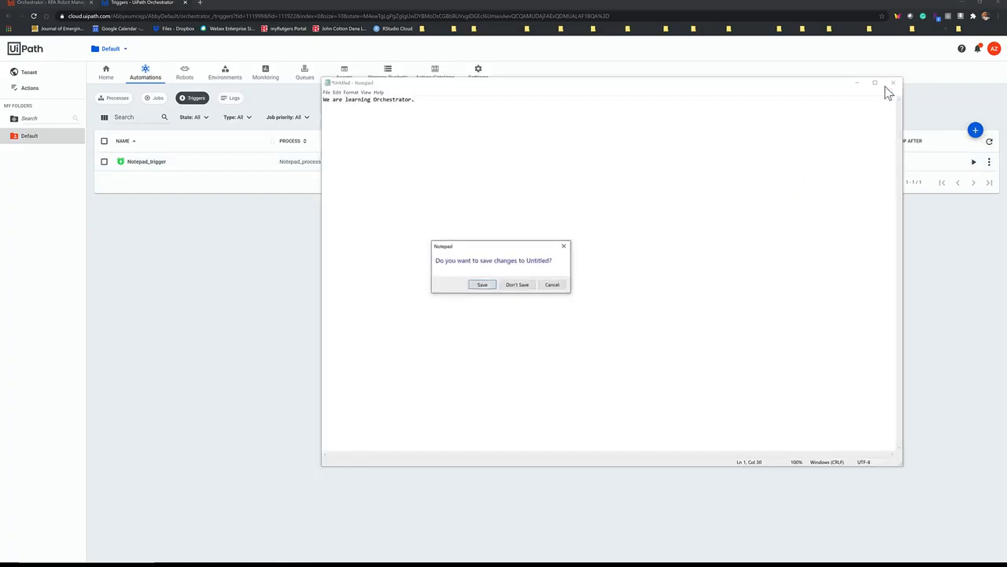
{"action": "left_click", "coordinate": [532, 288]}
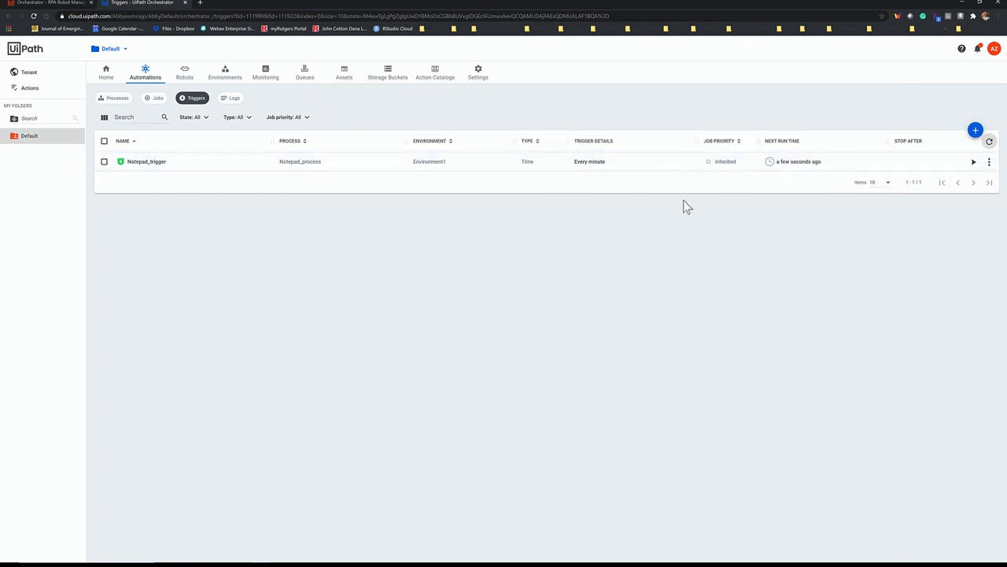
{"action": "left_click", "coordinate": [988, 164]}
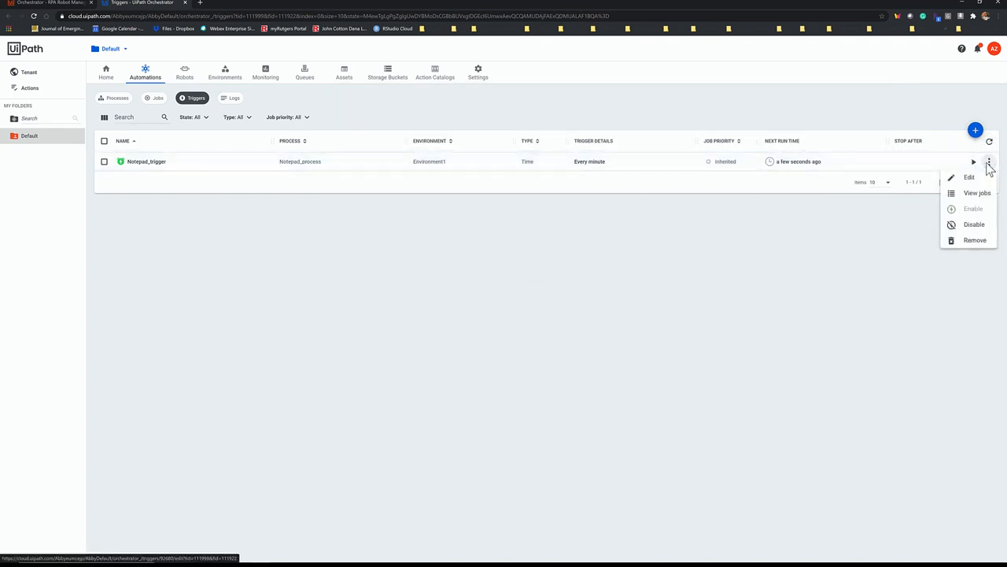
{"action": "left_click", "coordinate": [974, 226]}
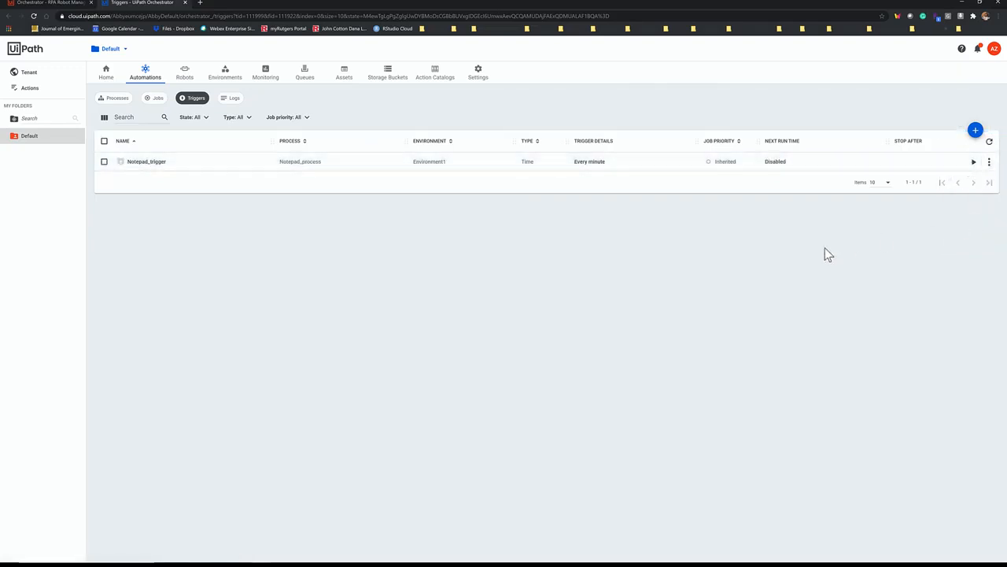